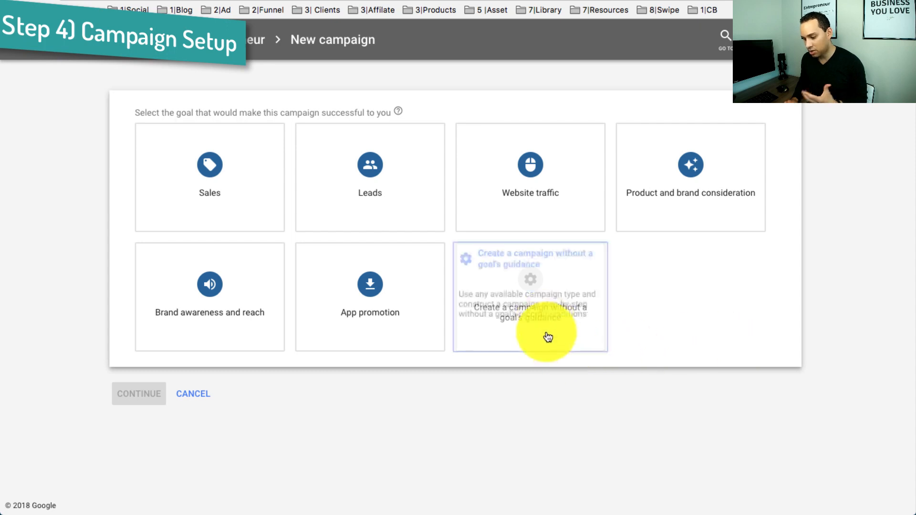
- Start a new Video campaign without a goal's guidance
left_click(548, 334)
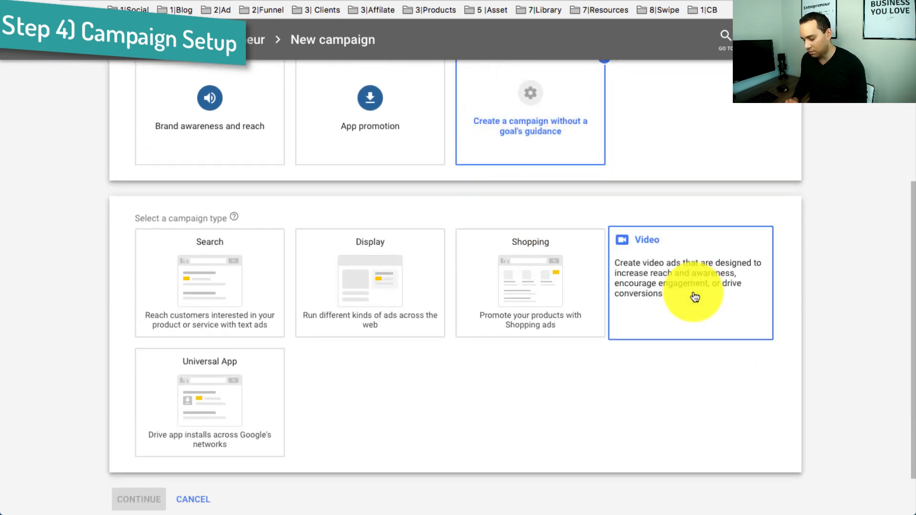
left_click(682, 306)
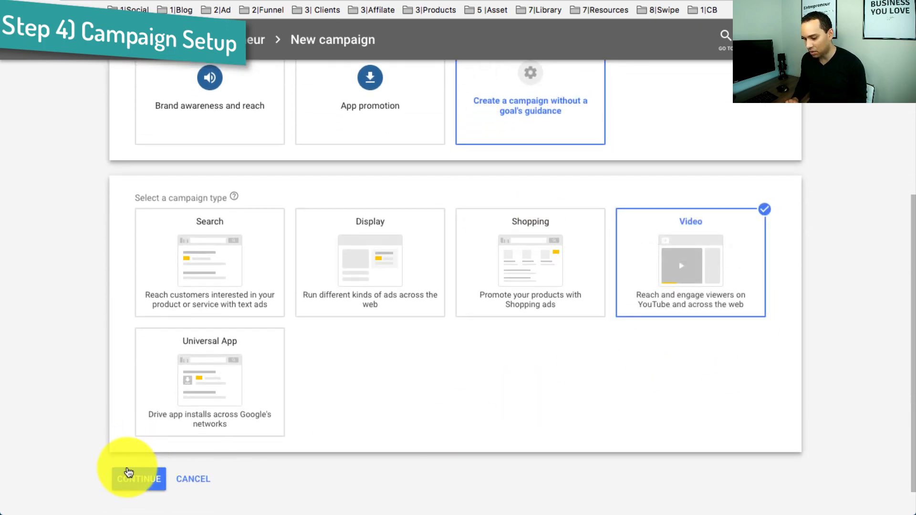
left_click(140, 480)
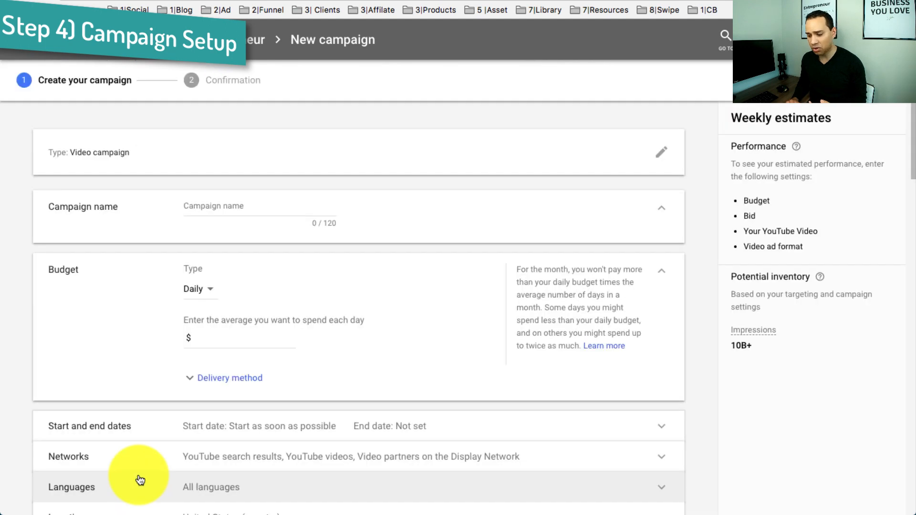
- Name the campaign "YT Tutorial - Subs"
left_click(273, 204)
type("YT Tutorial")
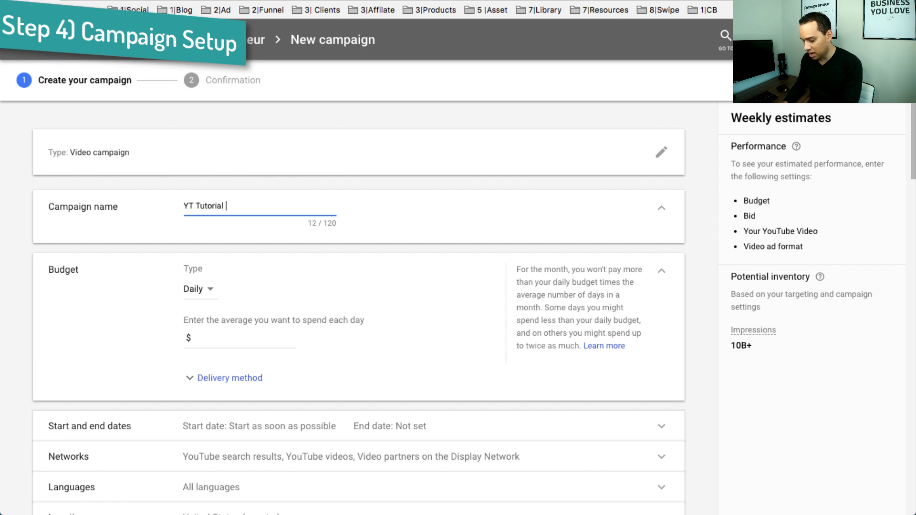
type(" - Lead")
key("BackSpace")
key("BackSpace")
key("BackSpace")
key("BackSpace")
type("Su")
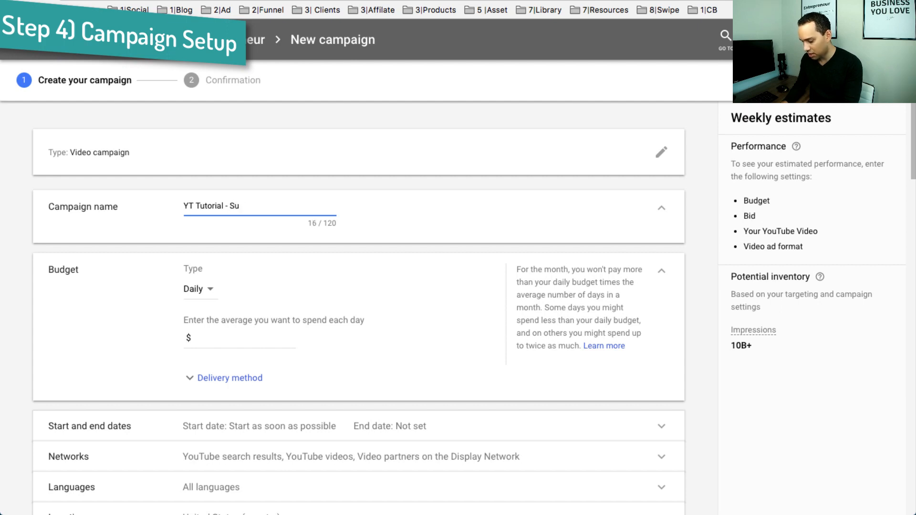
type("bs")
- Set the campaign's average daily budget to $2.50
scroll(446, 245, "down", 5)
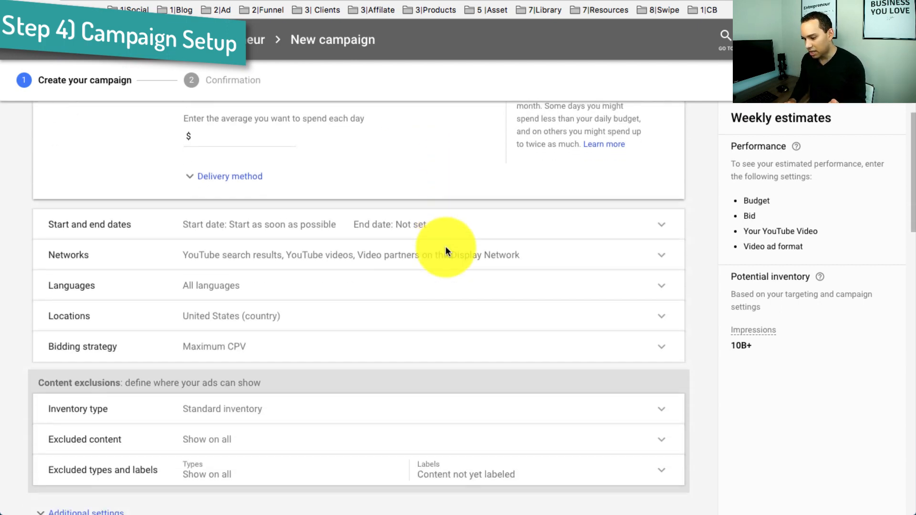
scroll(446, 191, "up", 2)
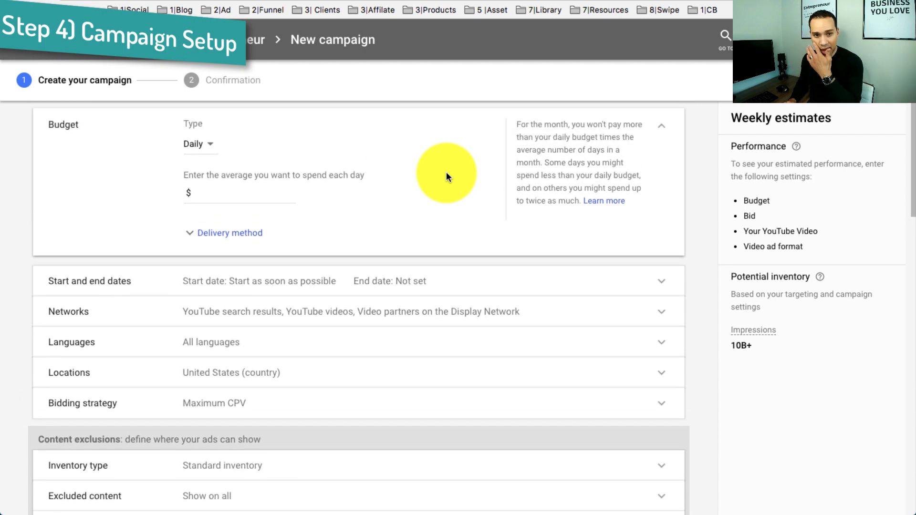
left_click(222, 193)
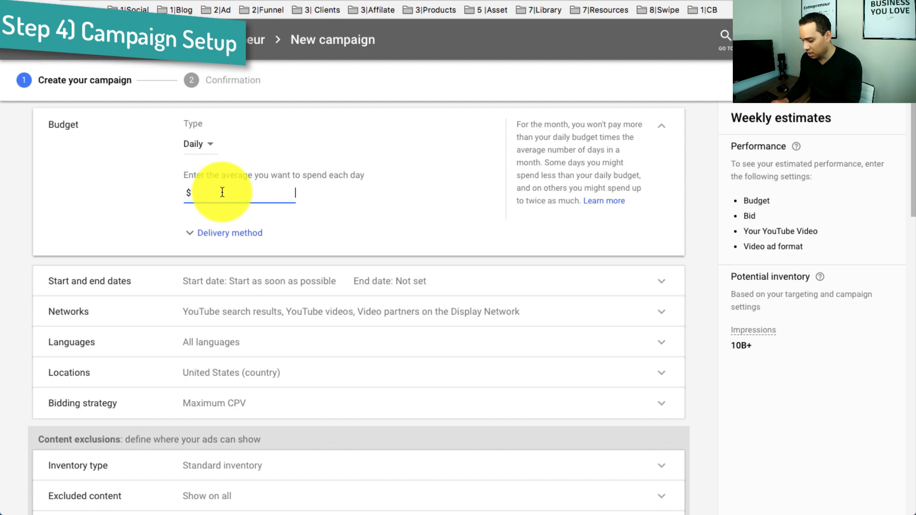
type("2.50")
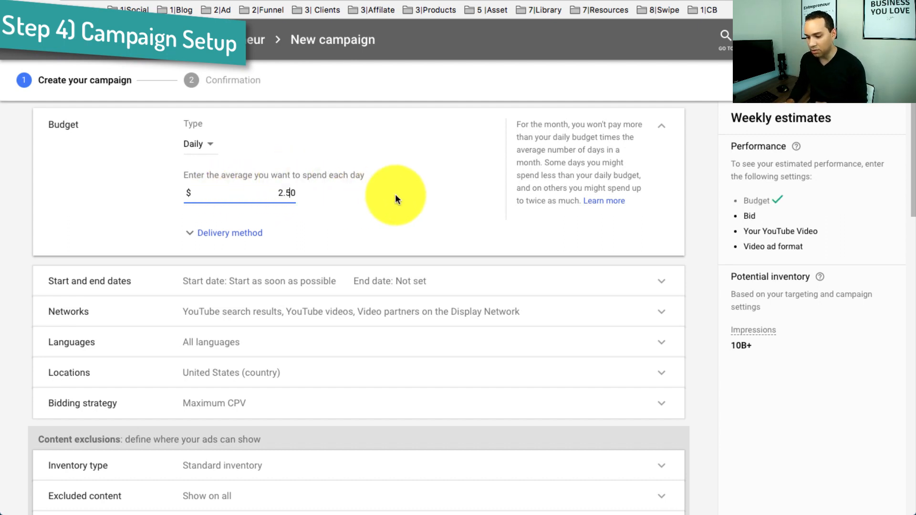
left_click(395, 199)
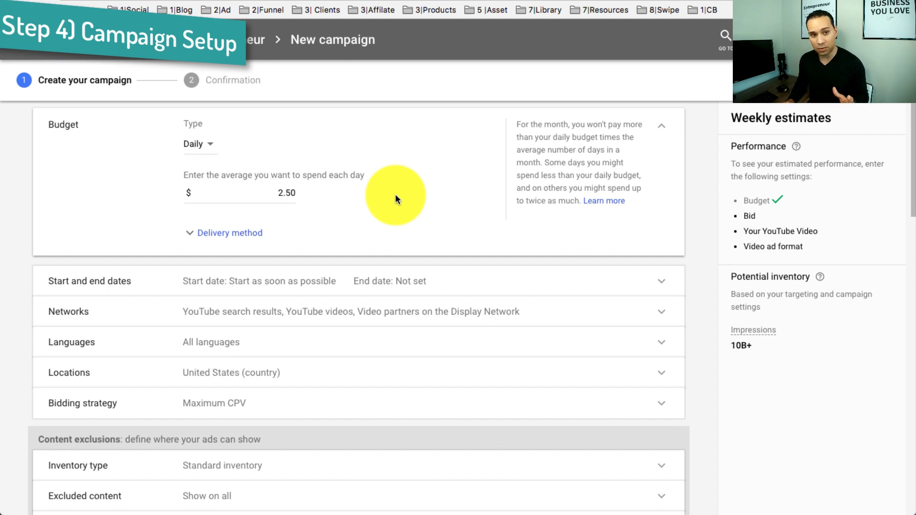
- Exclude video partners on the Display Network from the campaign's networks
scroll(395, 193, "down", 3)
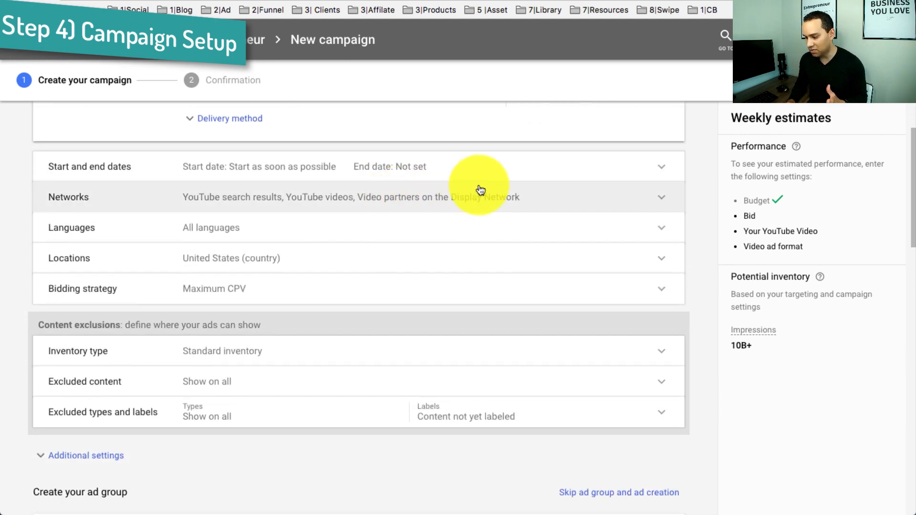
scroll(504, 169, "down", 2)
scroll(351, 123, "up", 3)
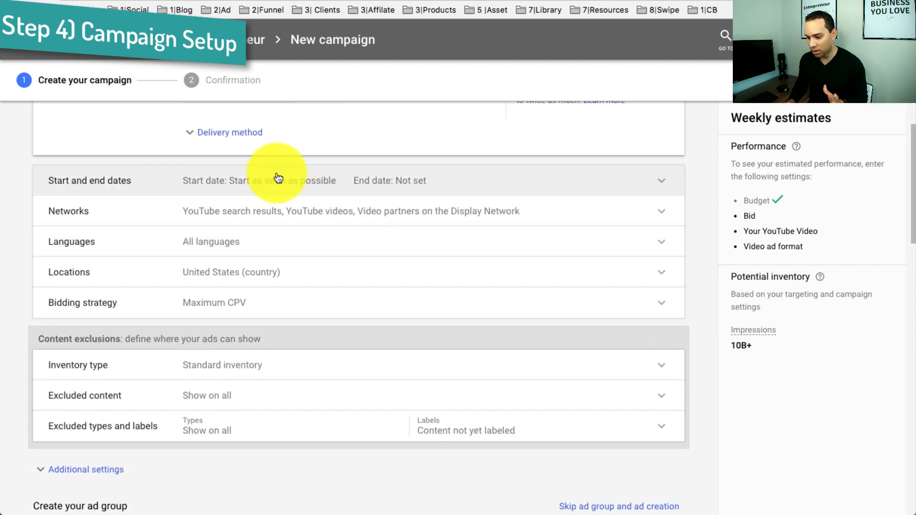
left_click(317, 206)
scroll(396, 243, "down", 2)
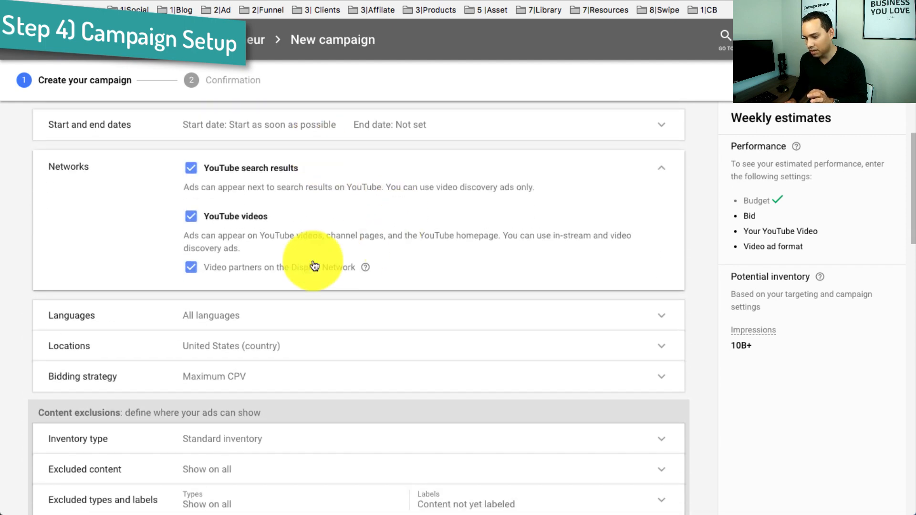
left_click(262, 272)
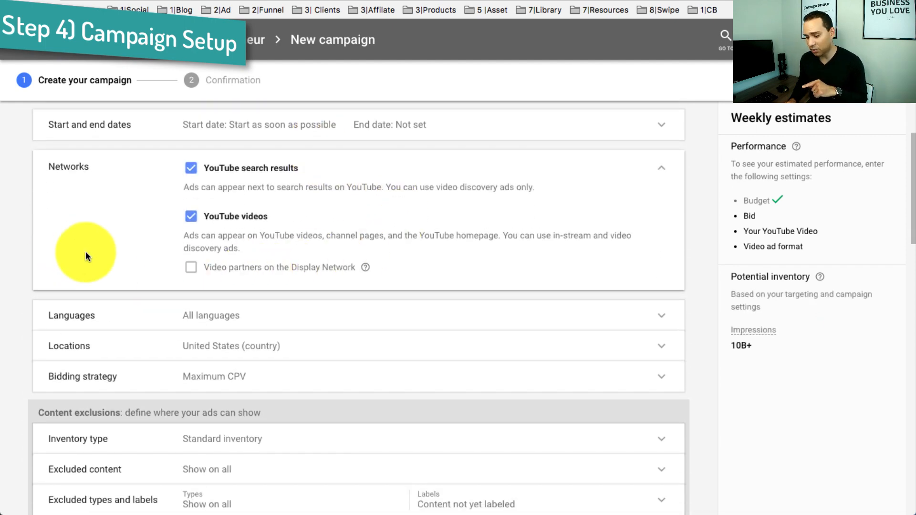
- Expand the campaign's inventory type options within the content exclusions
scroll(86, 256, "down", 2)
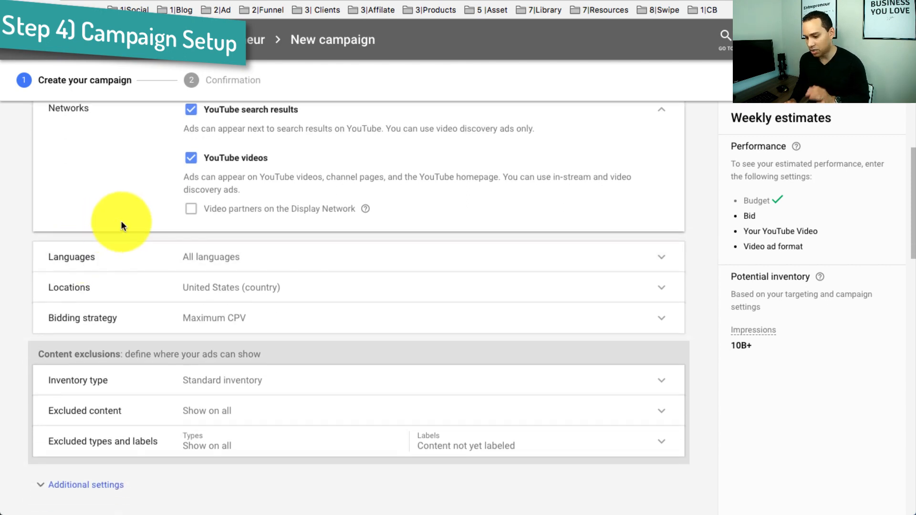
scroll(121, 222, "down", 3)
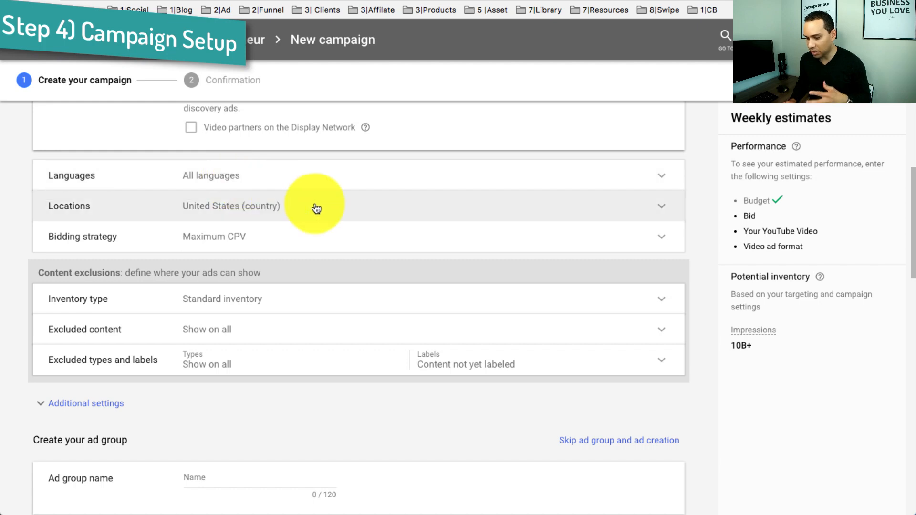
scroll(381, 211, "down", 2)
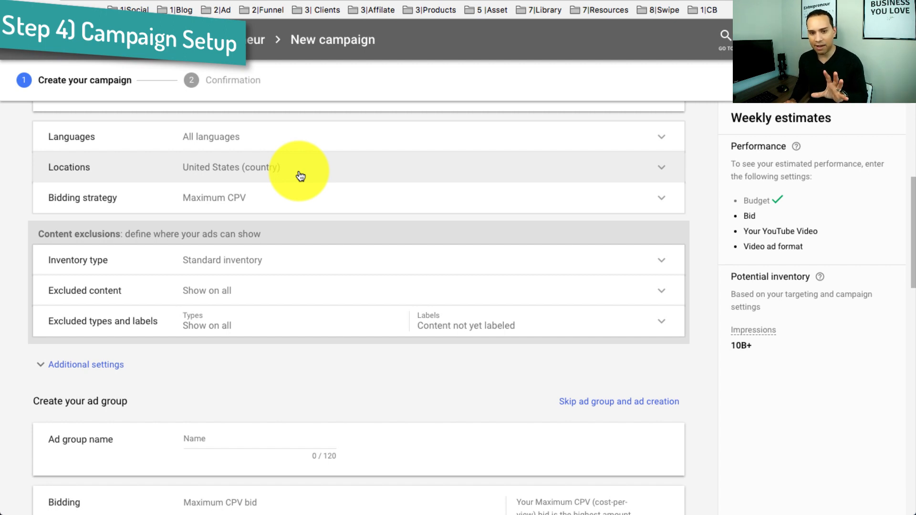
scroll(368, 181, "down", 3)
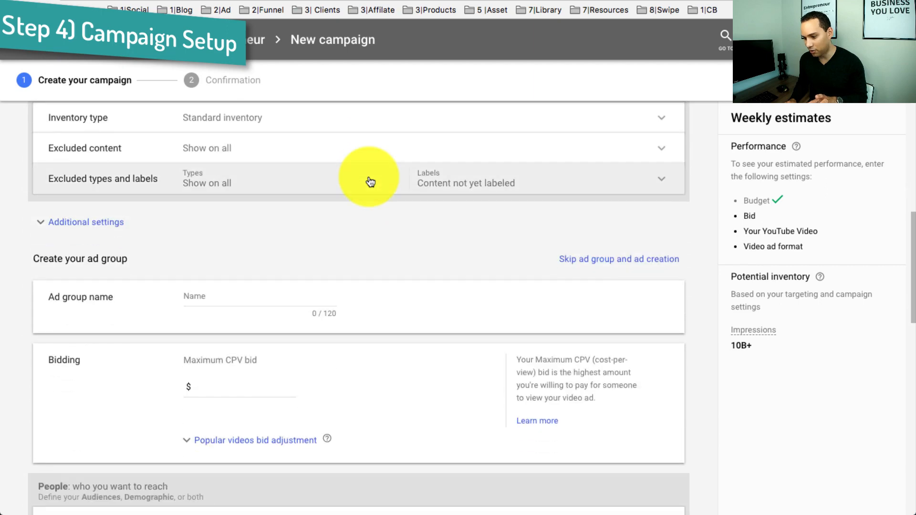
scroll(370, 181, "up", 2)
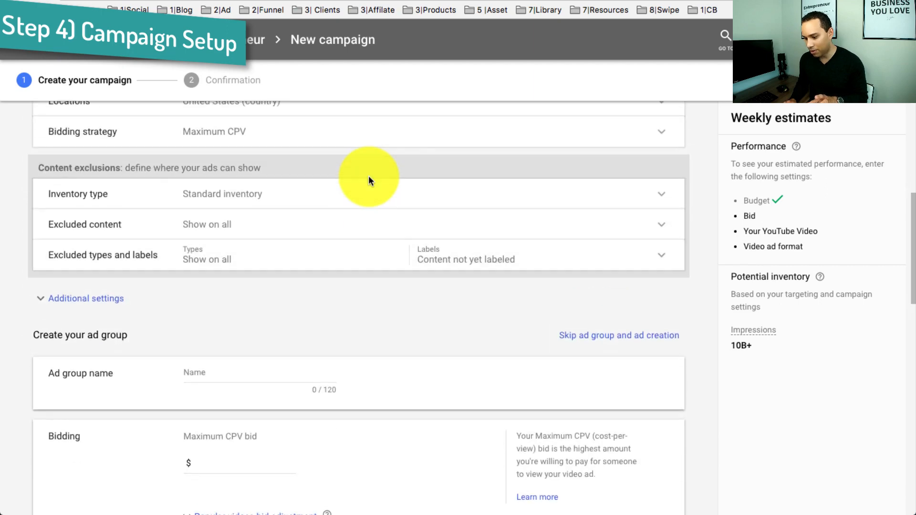
left_click(261, 196)
scroll(481, 194, "down", 1)
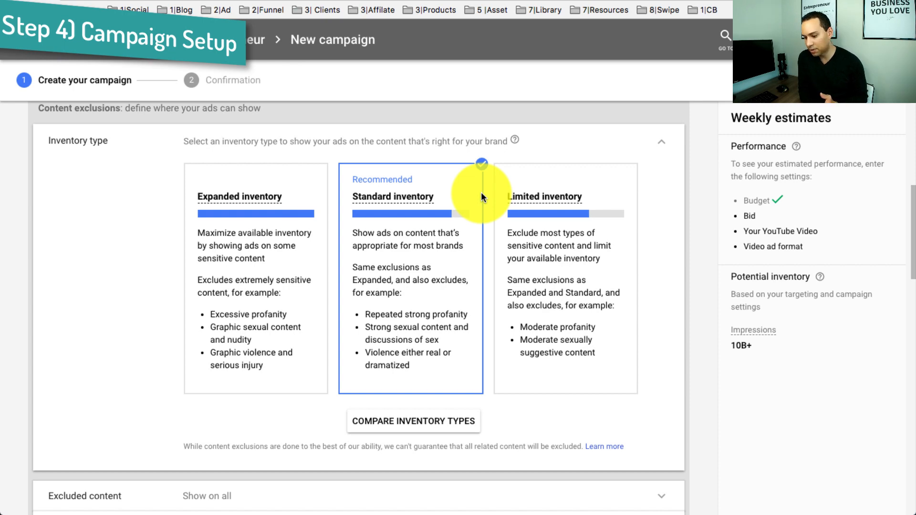
scroll(481, 192, "down", 4)
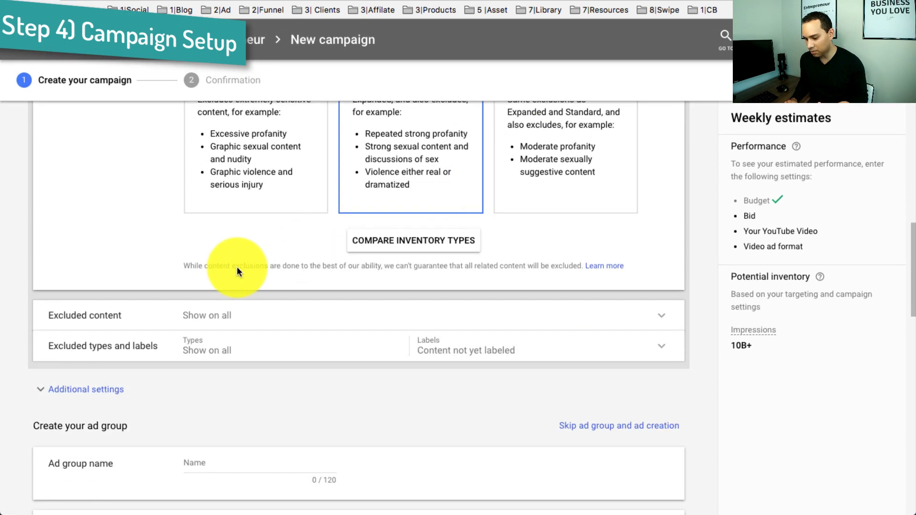
- Review the individual sensitive content categories under Excluded content and collapse the section
left_click(230, 315)
scroll(297, 327, "down", 1)
scroll(407, 370, "down", 1)
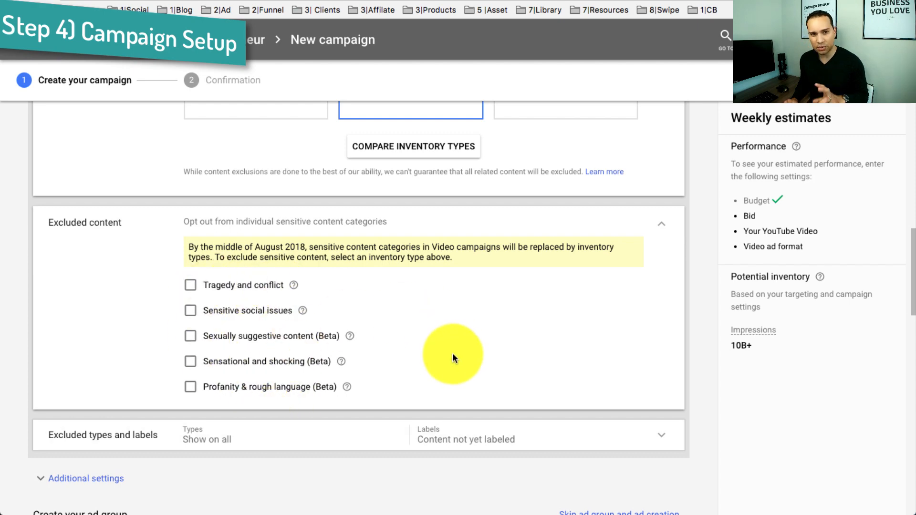
scroll(452, 358, "up", 2)
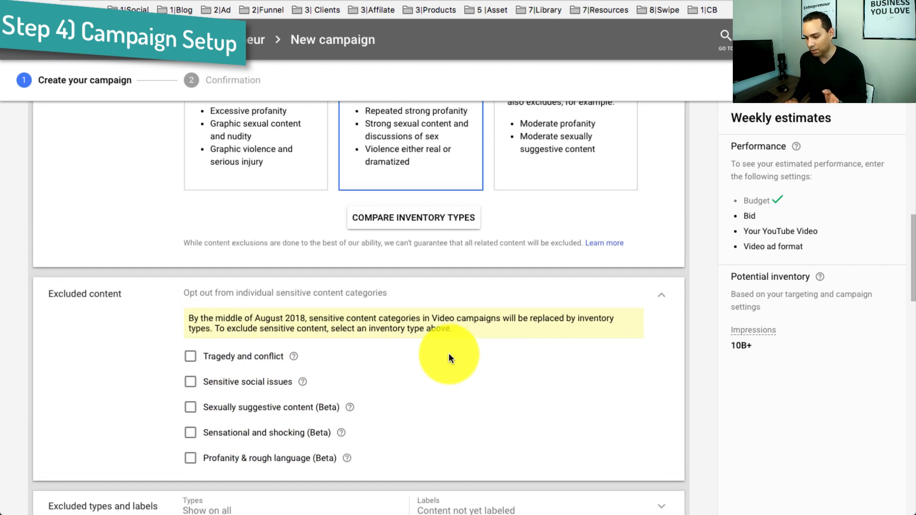
left_click(661, 301)
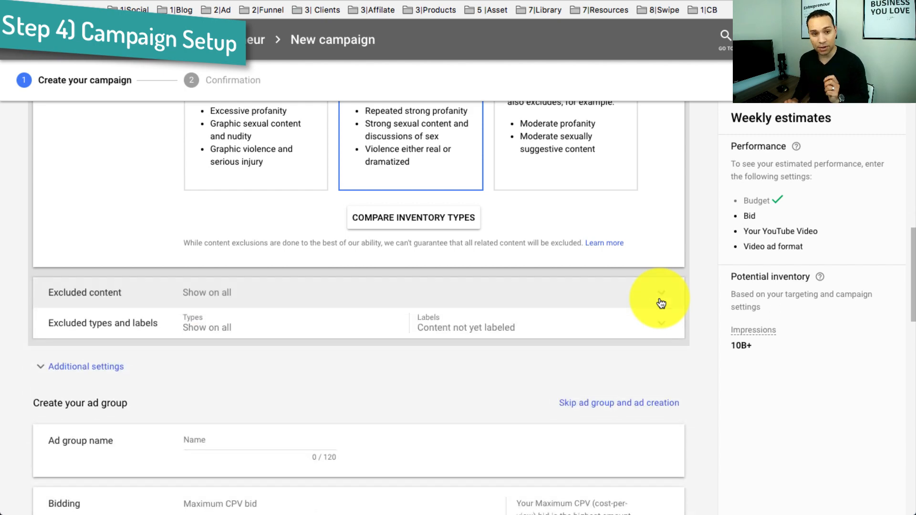
- Set the campaign's inventory type to Expanded inventory
scroll(360, 306, "up", 5)
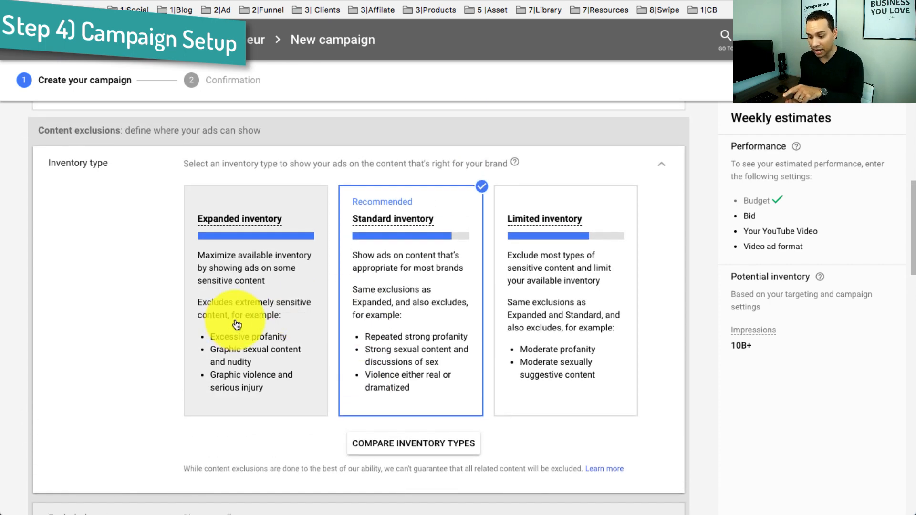
left_click(237, 325)
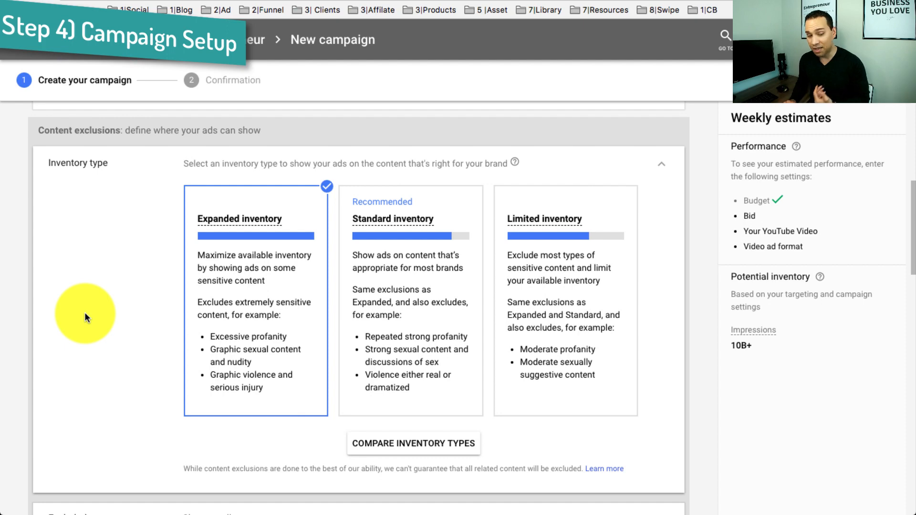
scroll(85, 317, "down", 6)
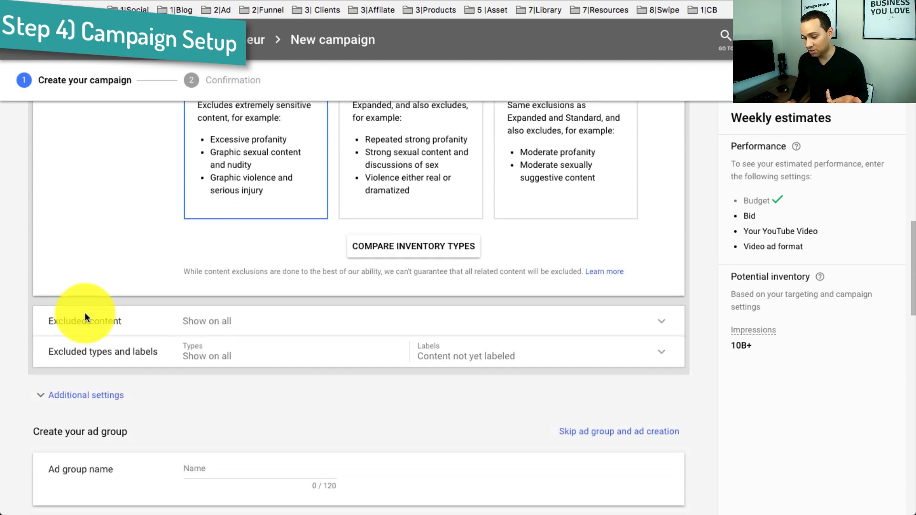
scroll(136, 272, "up", 5)
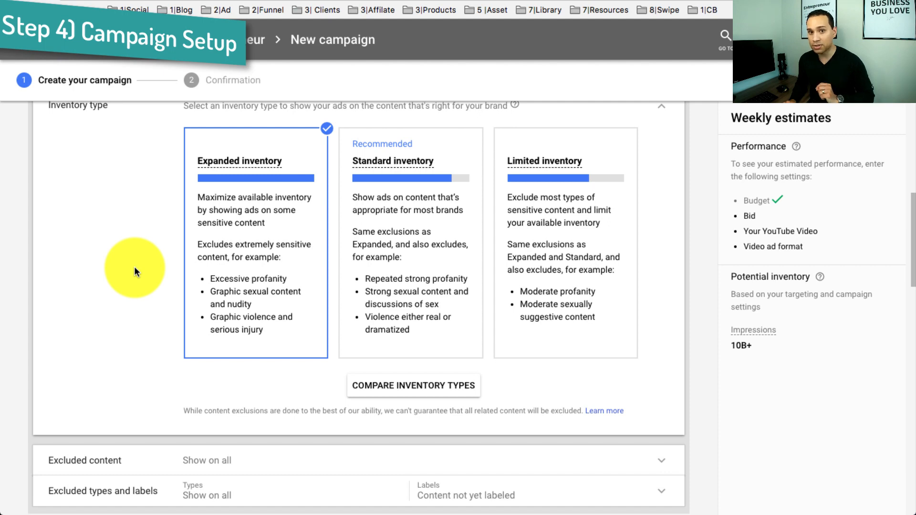
- Enable frequency capping in the additional settings with a limit of 3 impressions per day at campaign level
scroll(135, 271, "down", 6)
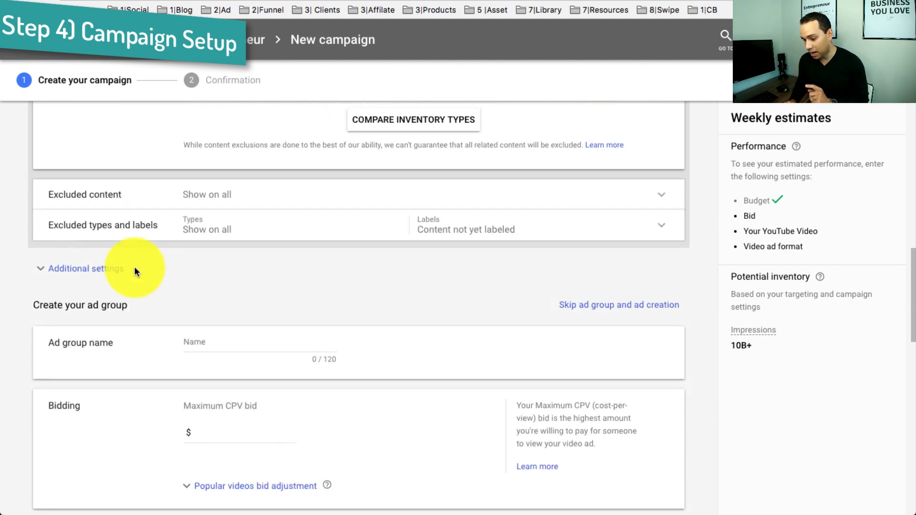
left_click(104, 265)
scroll(102, 262, "down", 2)
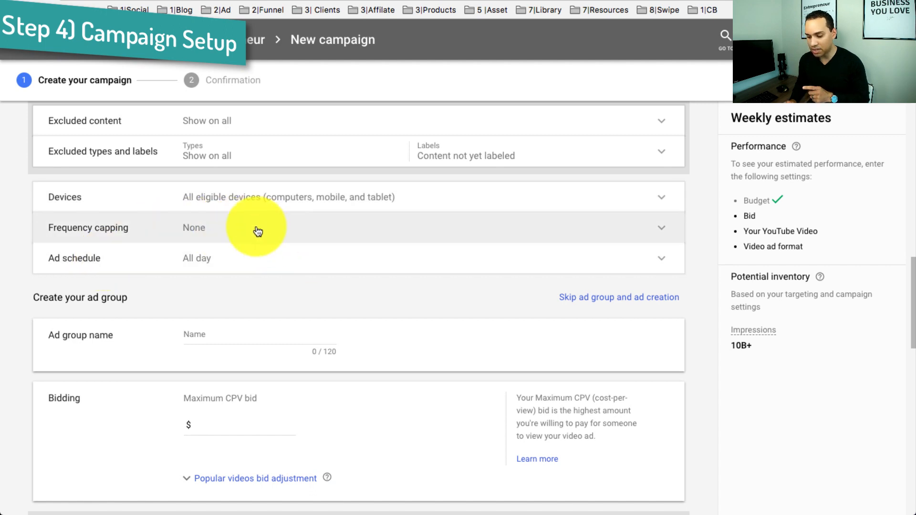
left_click(257, 231)
scroll(161, 291, "down", 2)
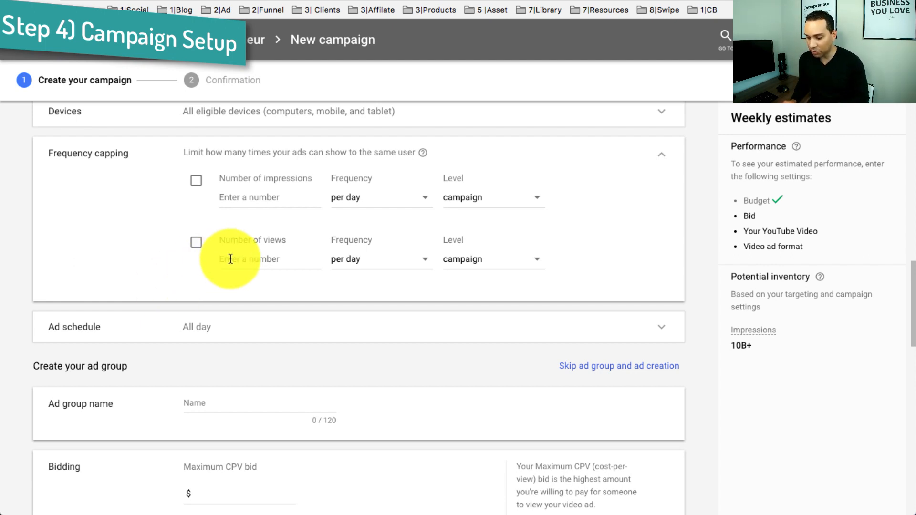
left_click(197, 182)
left_click(254, 197)
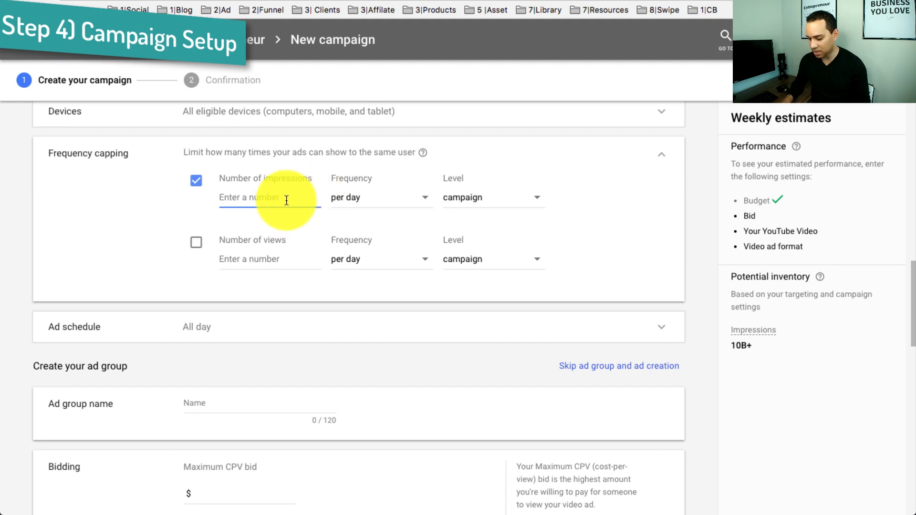
type("3")
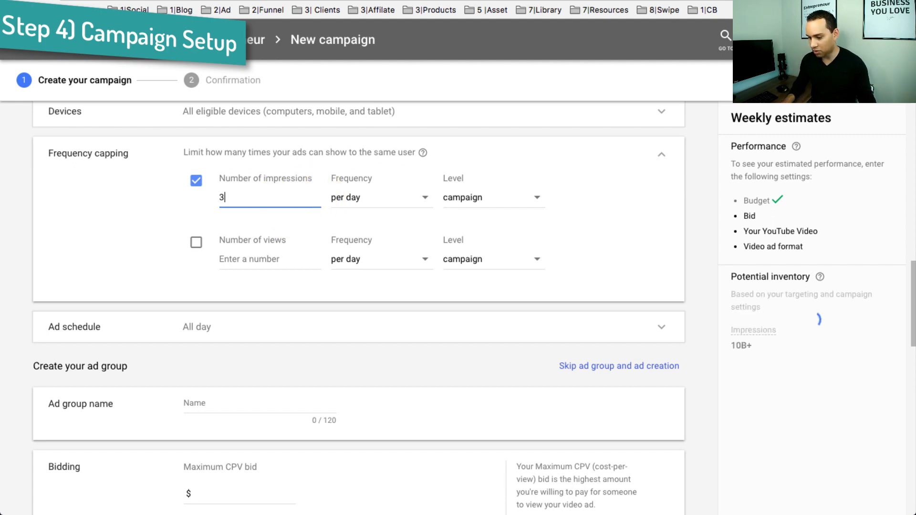
left_click(541, 198)
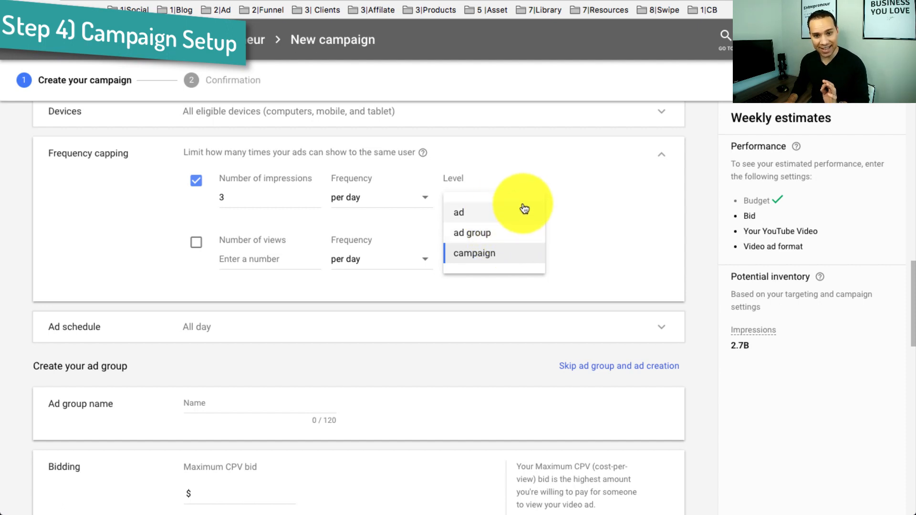
left_click(582, 232)
scroll(143, 235, "down", 3)
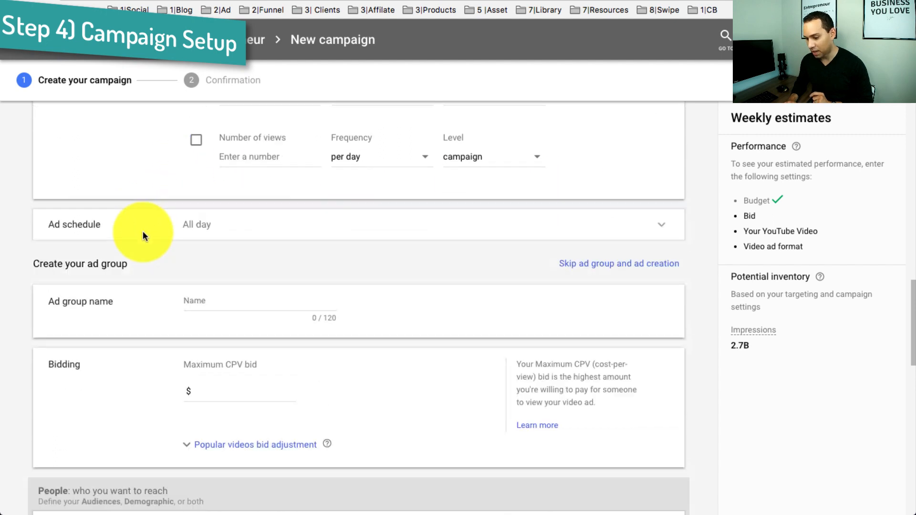
- Set the campaign's ad schedule to Mondays from 12:00 AM to 4:00 AM
left_click(123, 178)
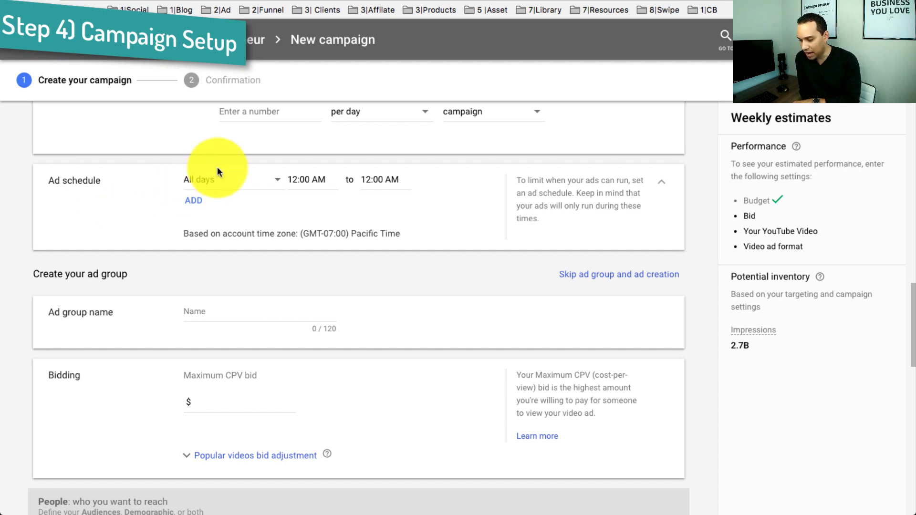
left_click(230, 183)
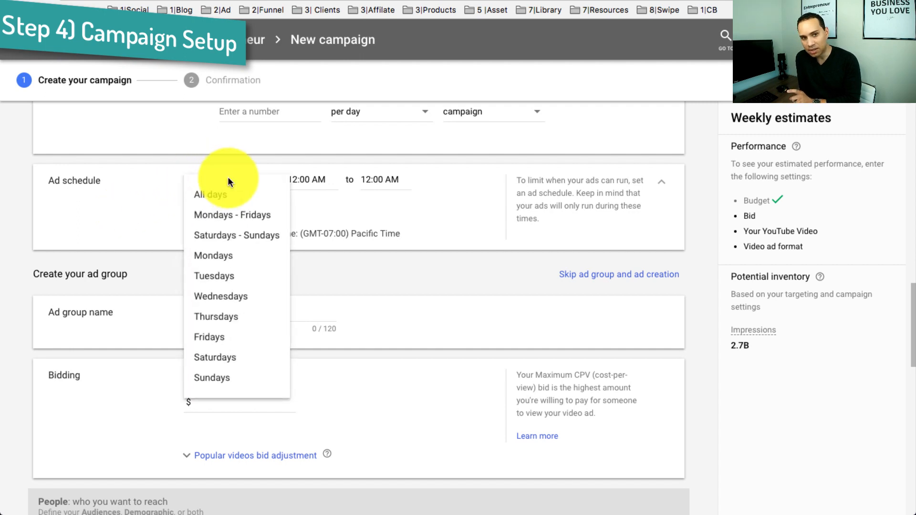
left_click(237, 257)
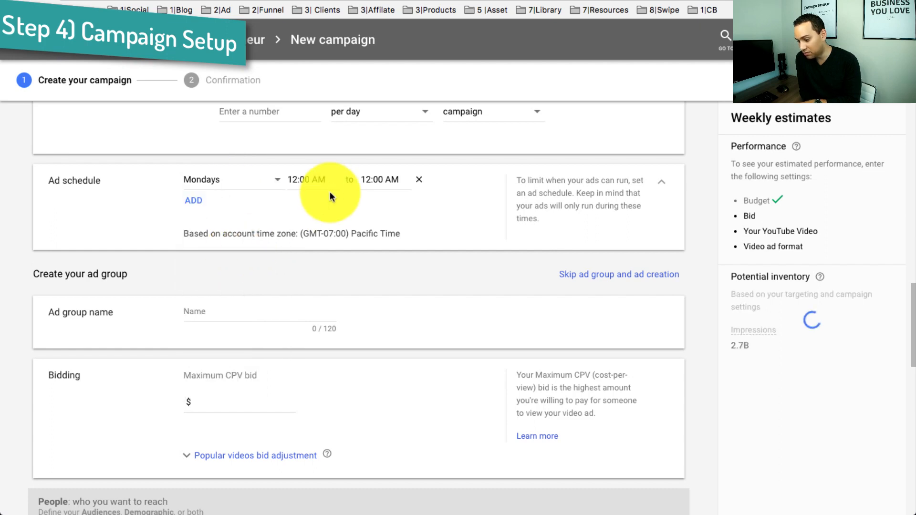
left_click(370, 180)
key("BackSpace")
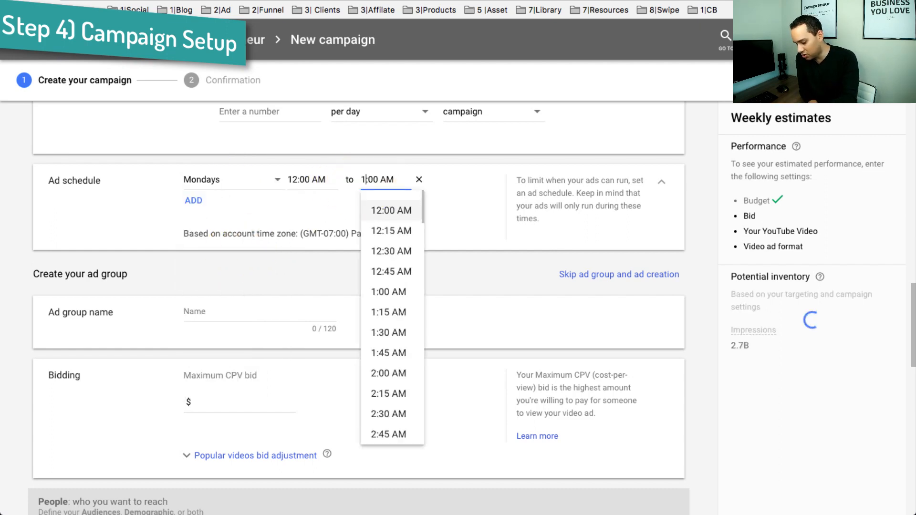
type("4")
key("BackSpace")
key("BackSpace")
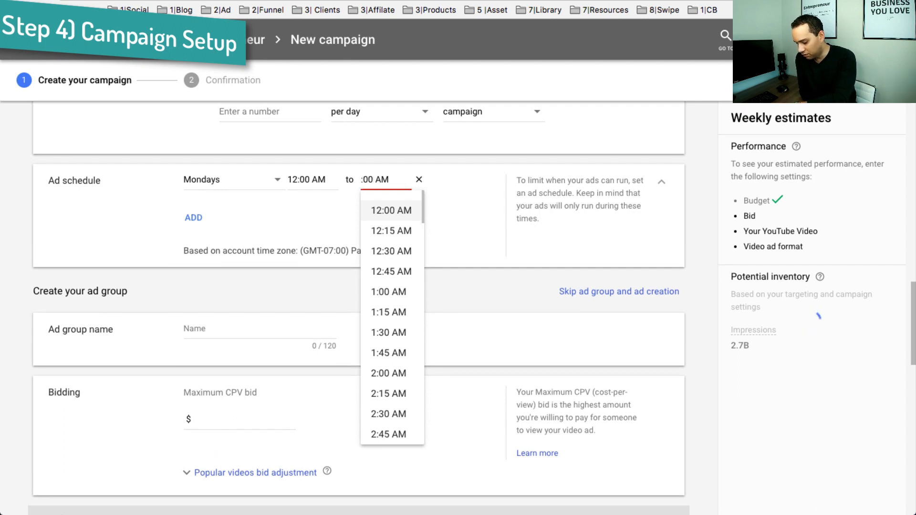
type("4")
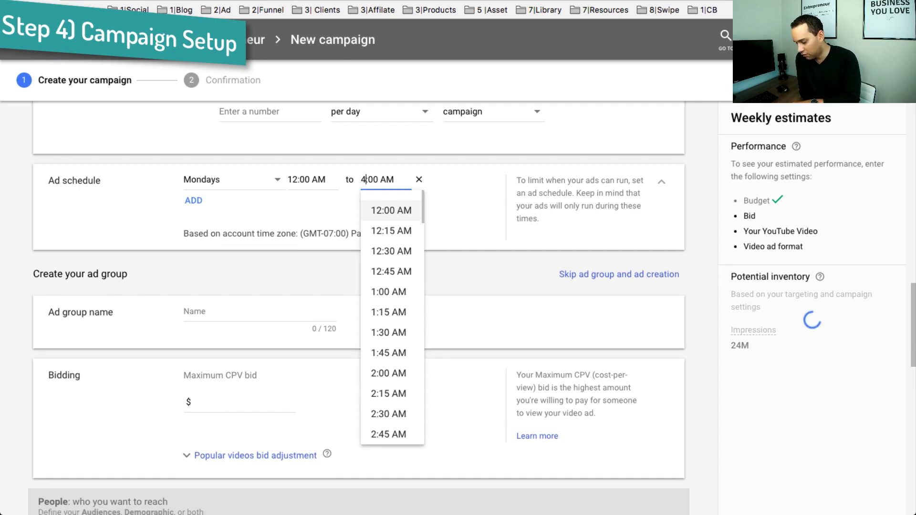
left_click(488, 214)
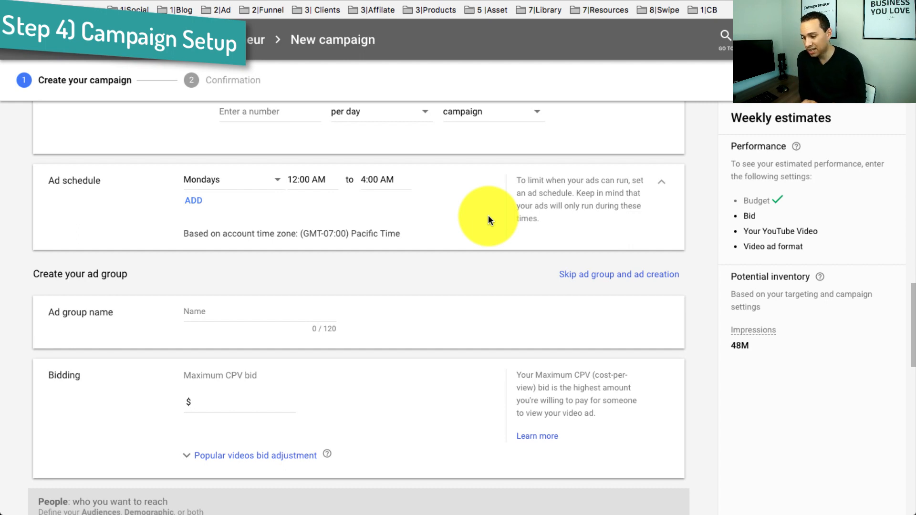
- Name the ad group "YTAD1|YTM - Channel 1"
scroll(488, 218, "down", 1)
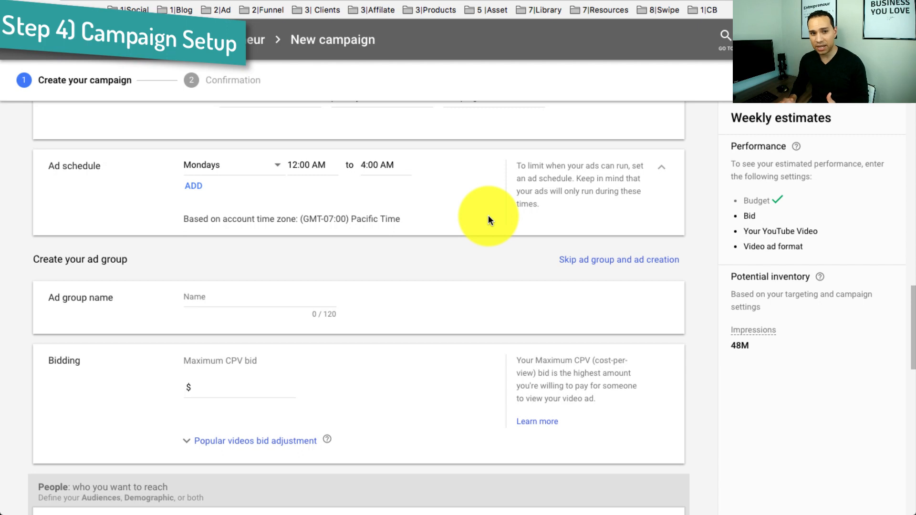
scroll(488, 219, "down", 2)
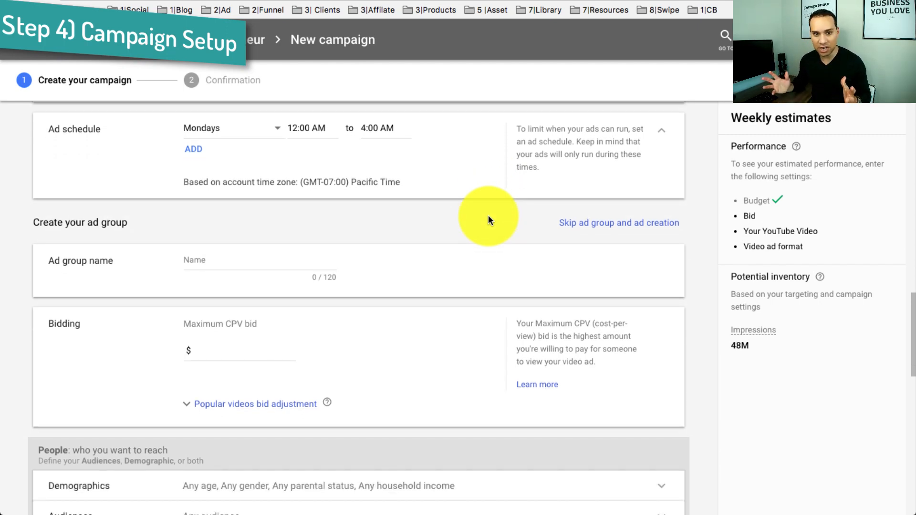
scroll(488, 215, "down", 5)
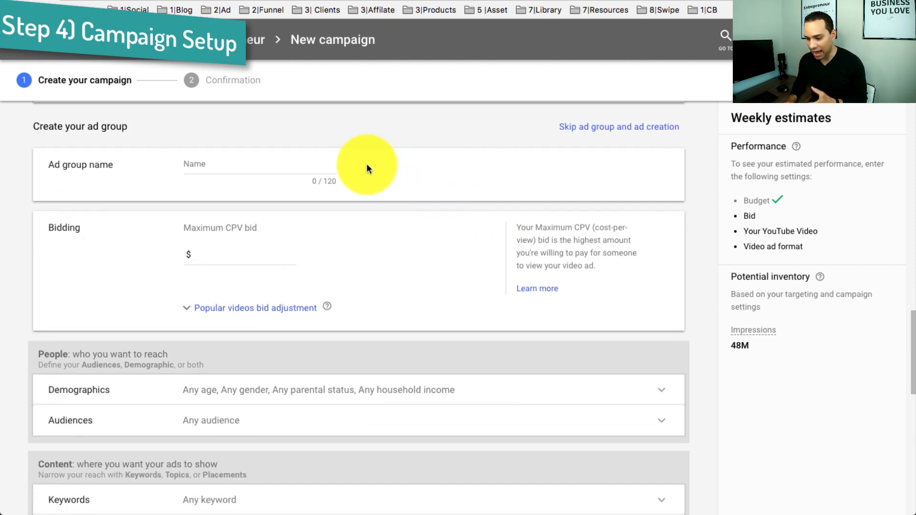
left_click(279, 164)
scroll(390, 157, "up", 2)
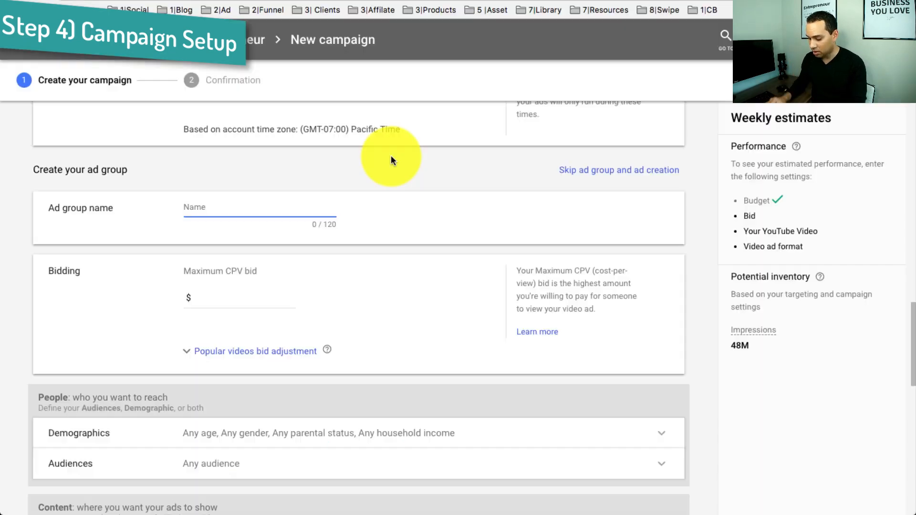
type("YT")
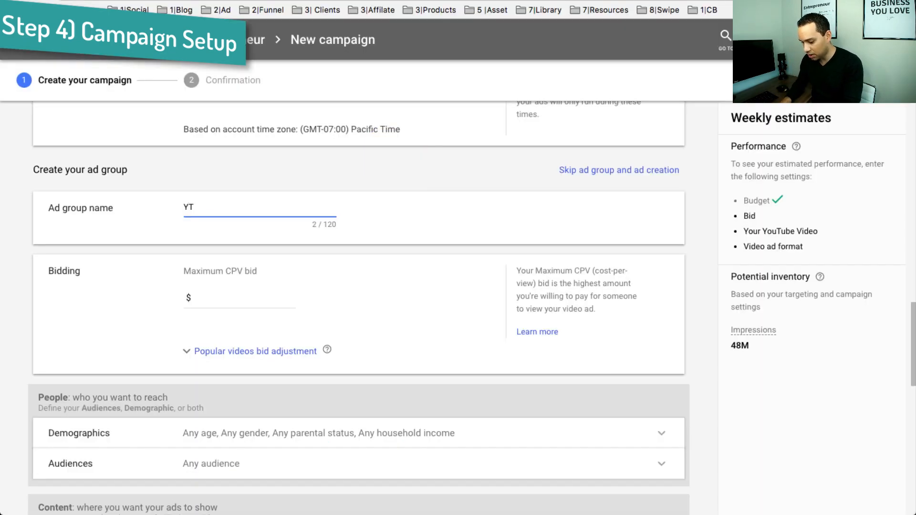
type("AD1")
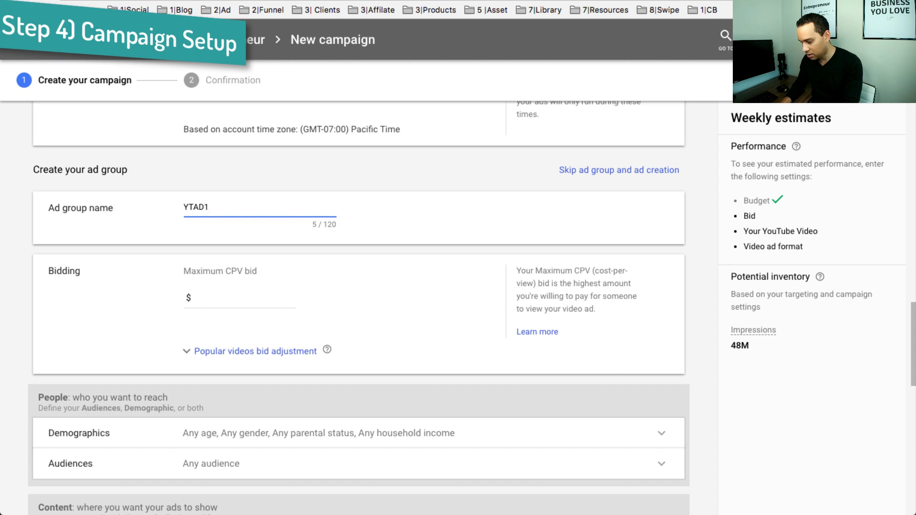
type("|YTM - ")
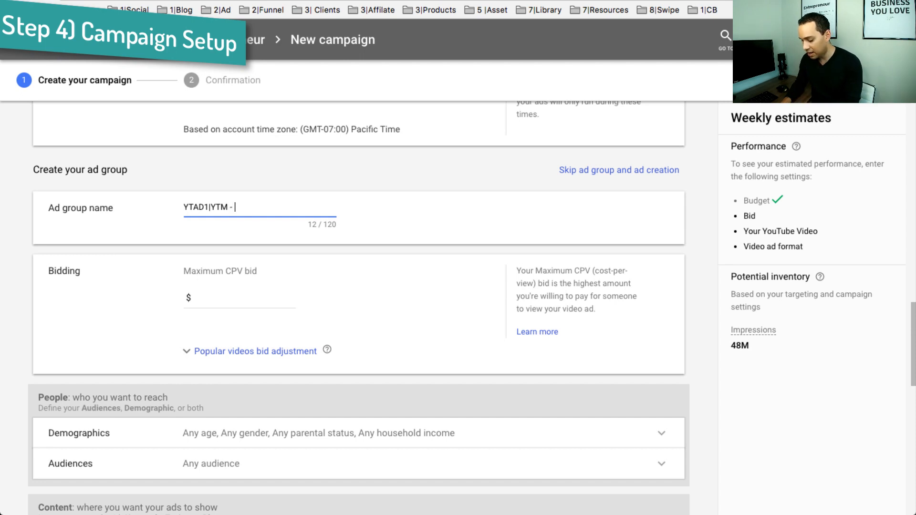
type("Channe")
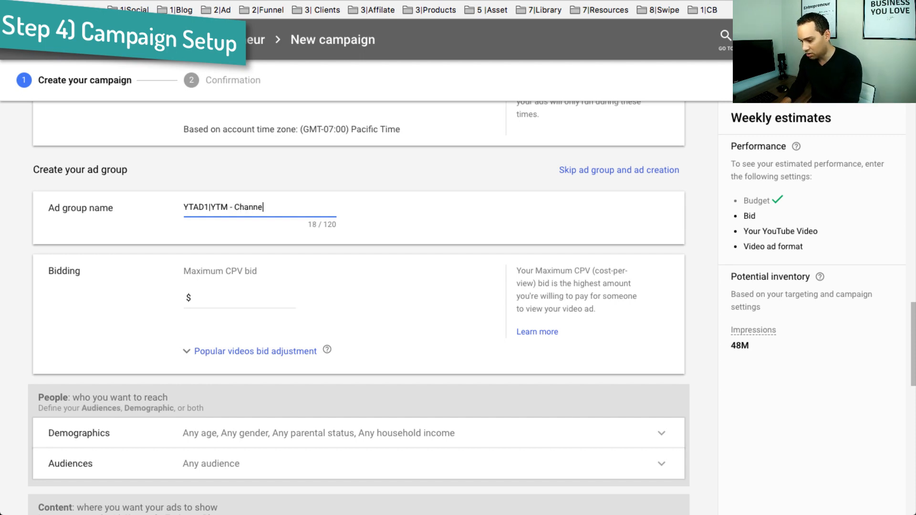
type("l 1")
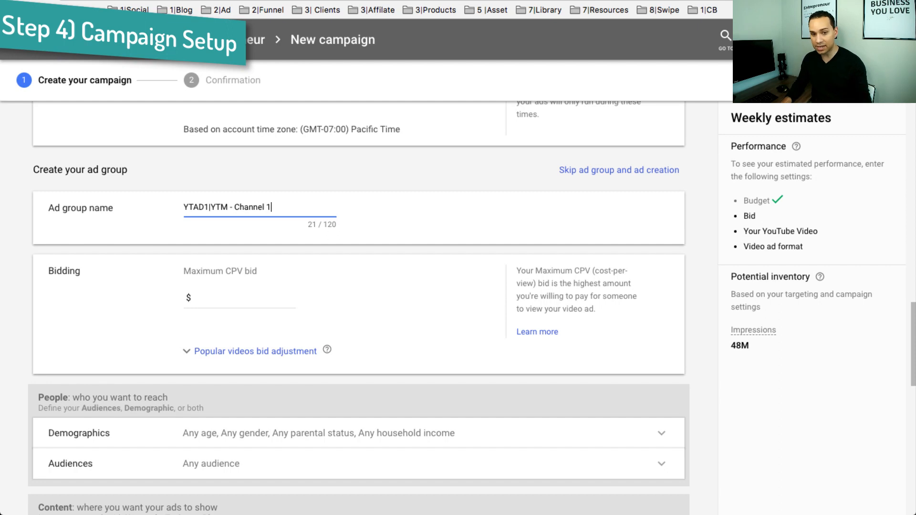
key("BackSpace")
type("1")
key("BackSpace")
type("1")
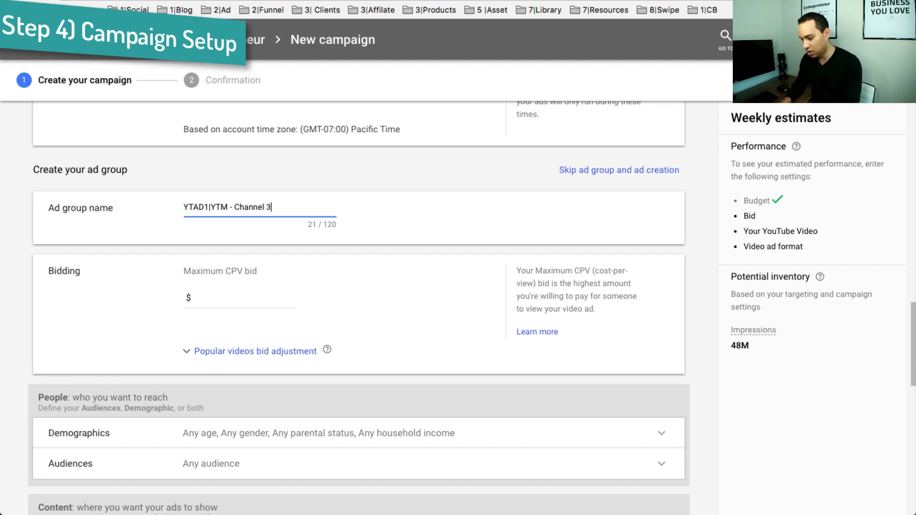
key("BackSpace")
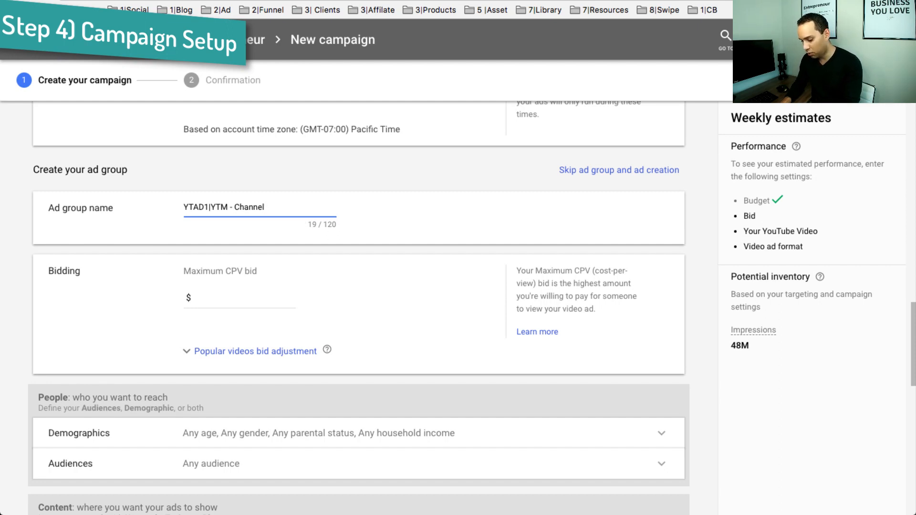
type("1")
- Set the ad group's maximum CPV bid to $0.50
scroll(439, 268, "down", 3)
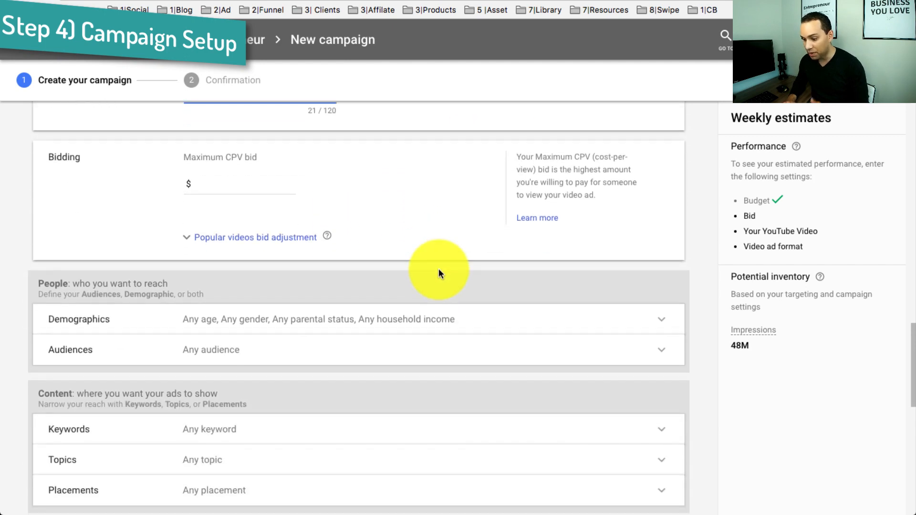
left_click(253, 196)
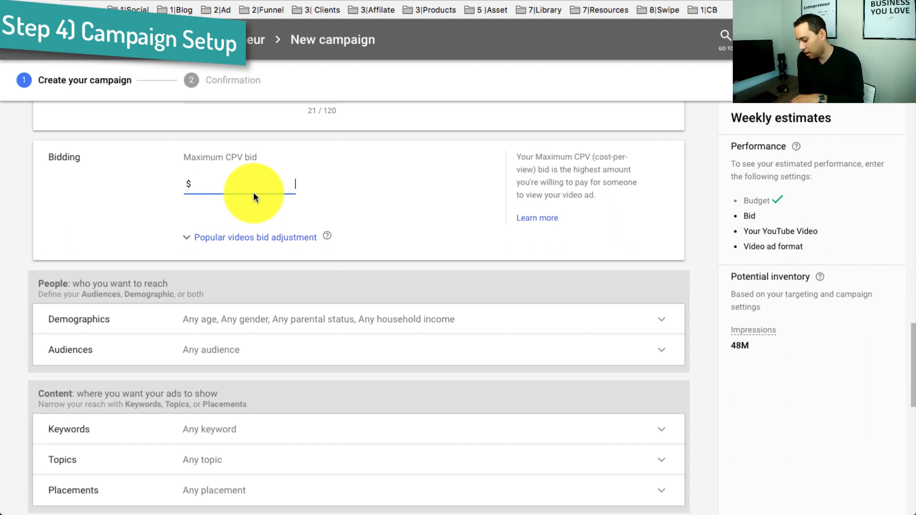
type("0.50")
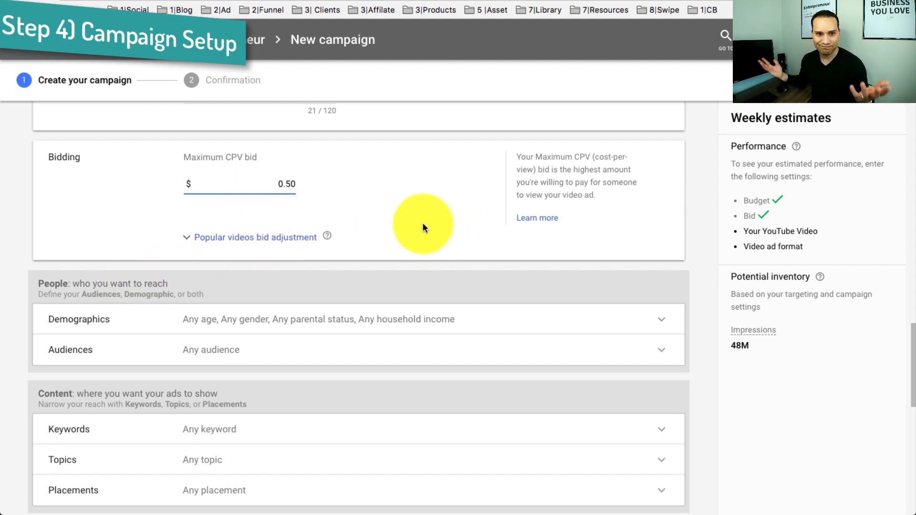
scroll(422, 222, "down", 1)
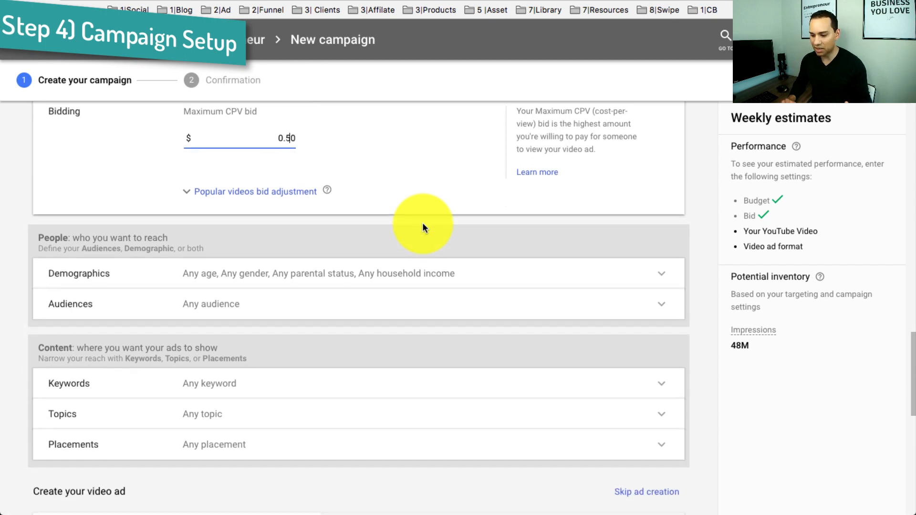
left_click(422, 187)
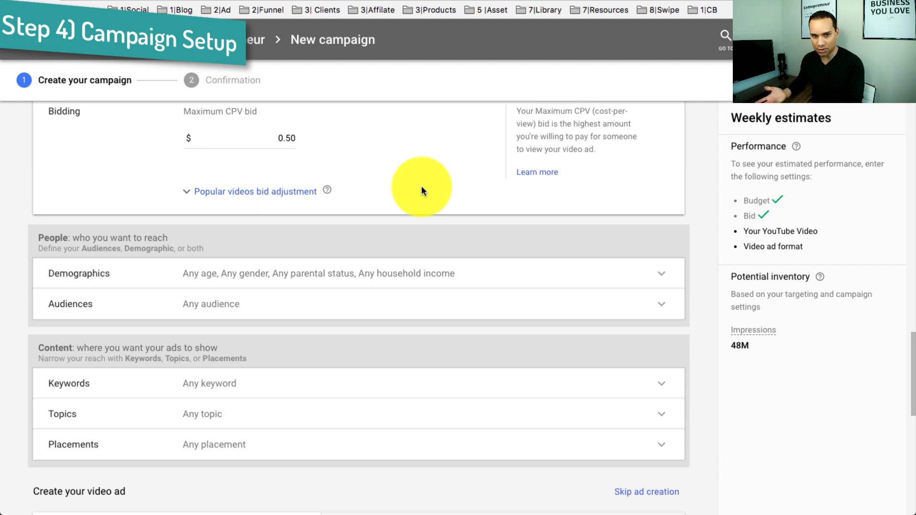
- Expand the ad group's demographic targeting and review the gender, age, parental status and household income options
scroll(435, 182, "down", 3)
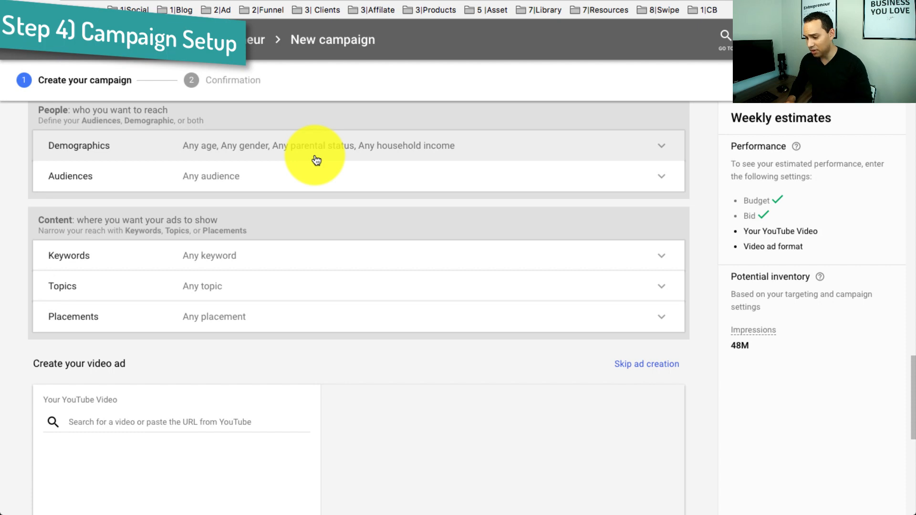
left_click(316, 160)
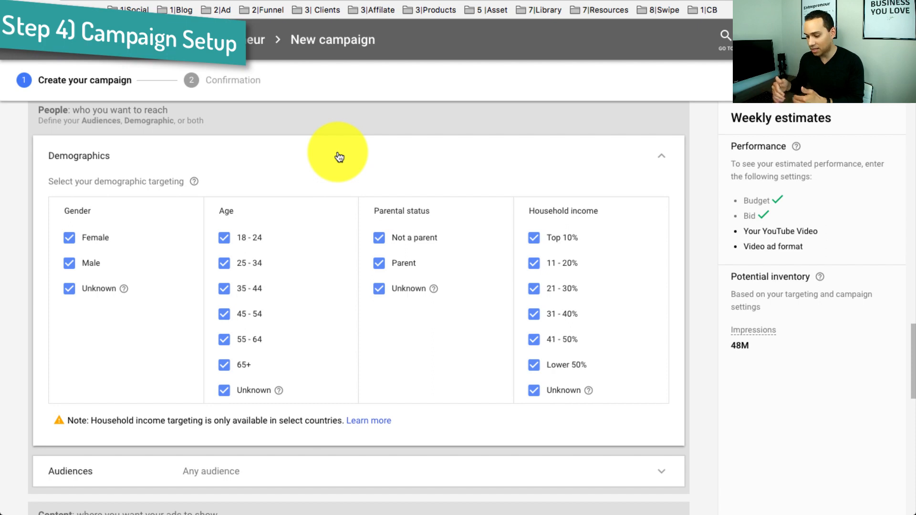
scroll(343, 256, "down", 3)
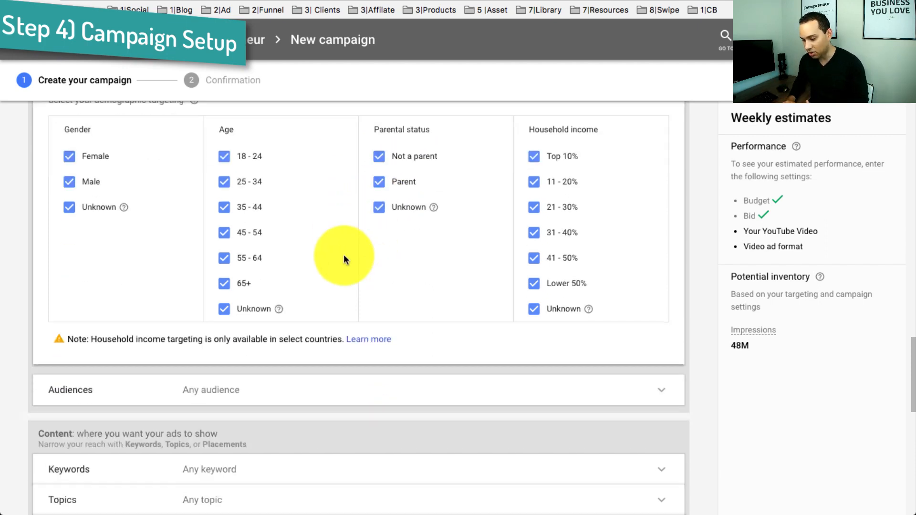
- Expand the ad group's audience targeting and review the main audience categories
scroll(344, 258, "down", 3)
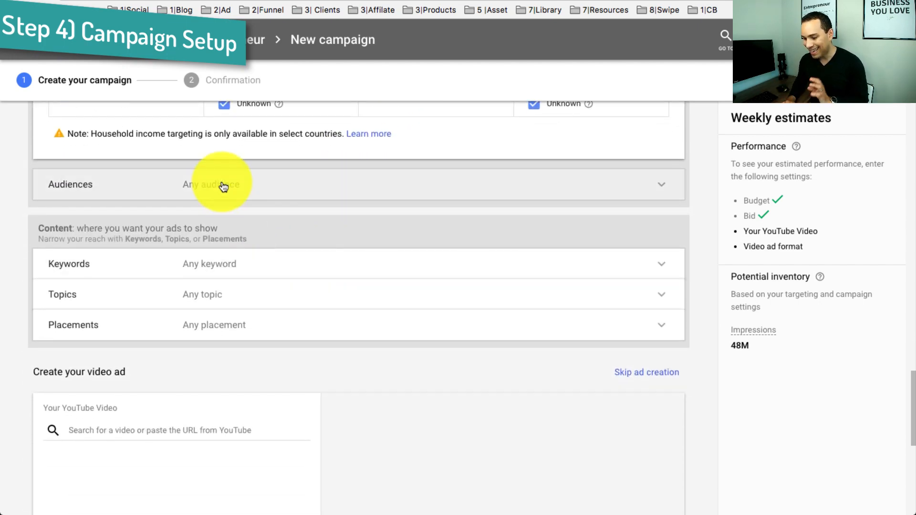
left_click(224, 186)
scroll(277, 254, "down", 2)
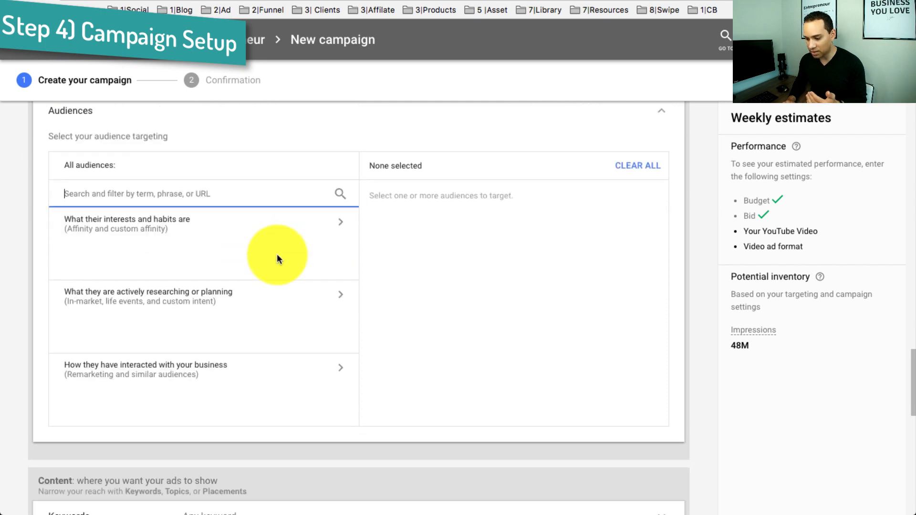
scroll(280, 260, "up", 1)
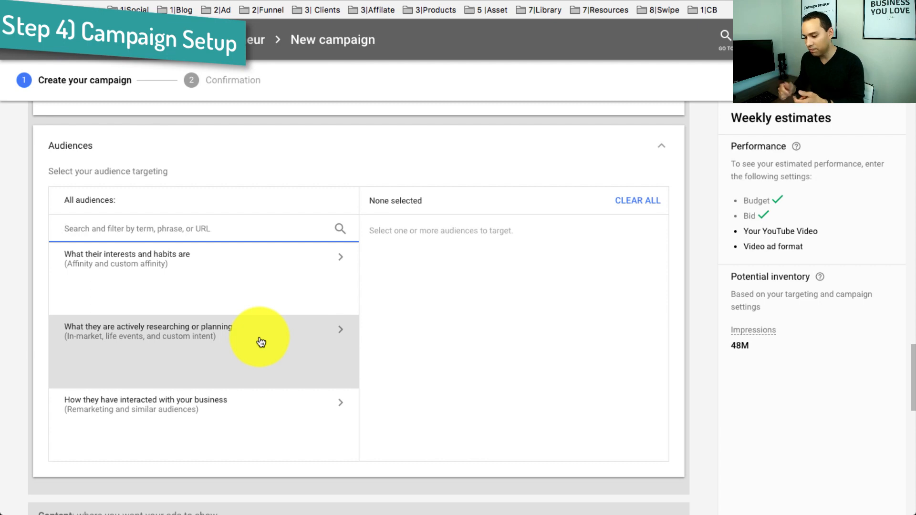
- Examine the YouTube users lists among the audiences that have interacted with the business, and return to all audiences
left_click(234, 423)
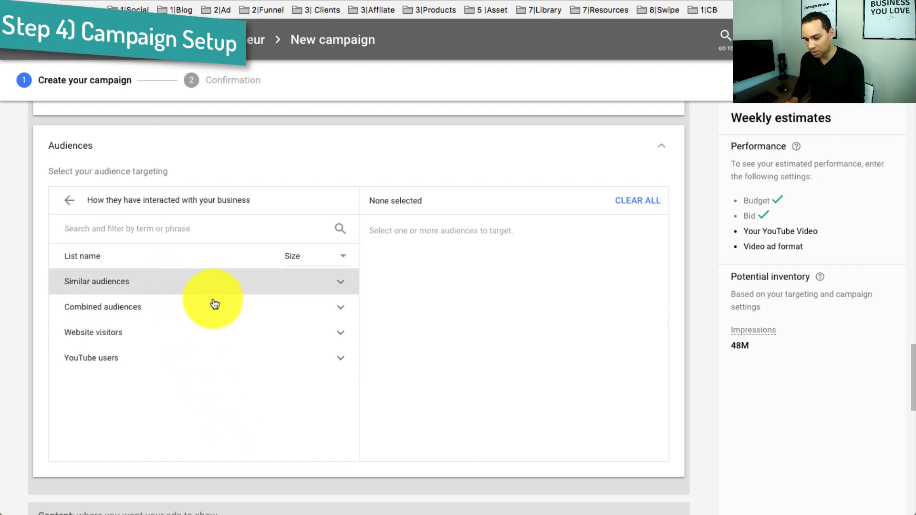
left_click(214, 359)
scroll(262, 368, "down", 3)
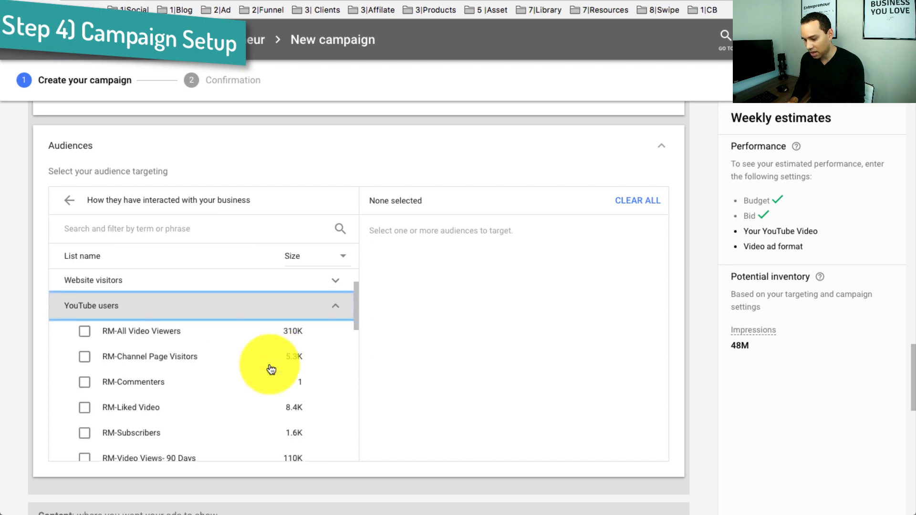
scroll(226, 340, "up", 1)
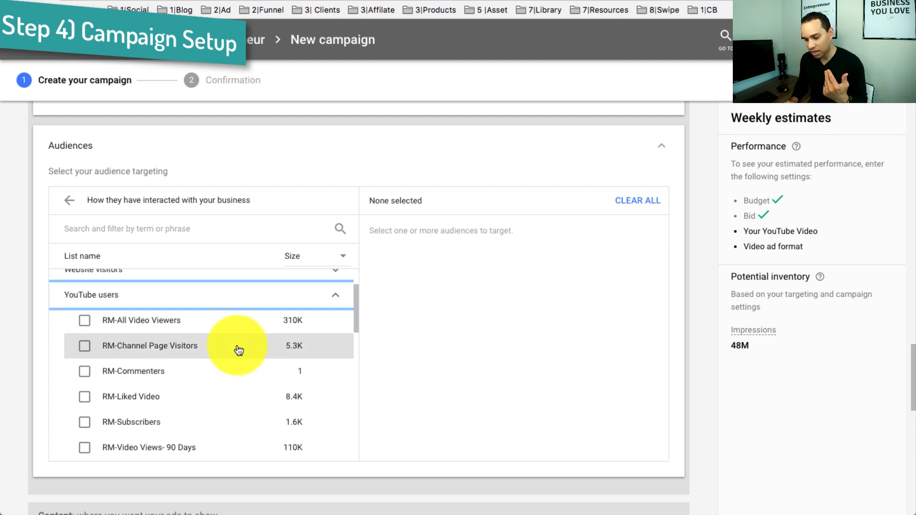
scroll(239, 351, "down", 10)
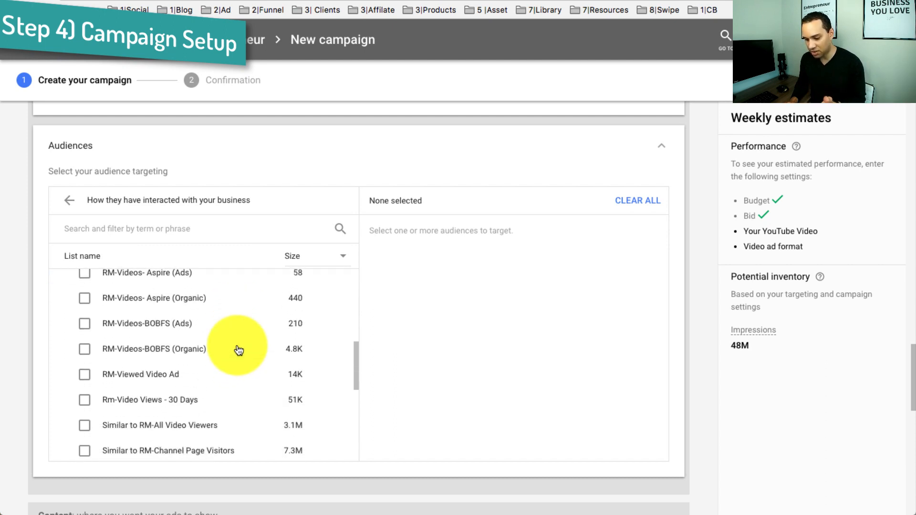
scroll(238, 351, "down", 4)
scroll(239, 350, "up", 10)
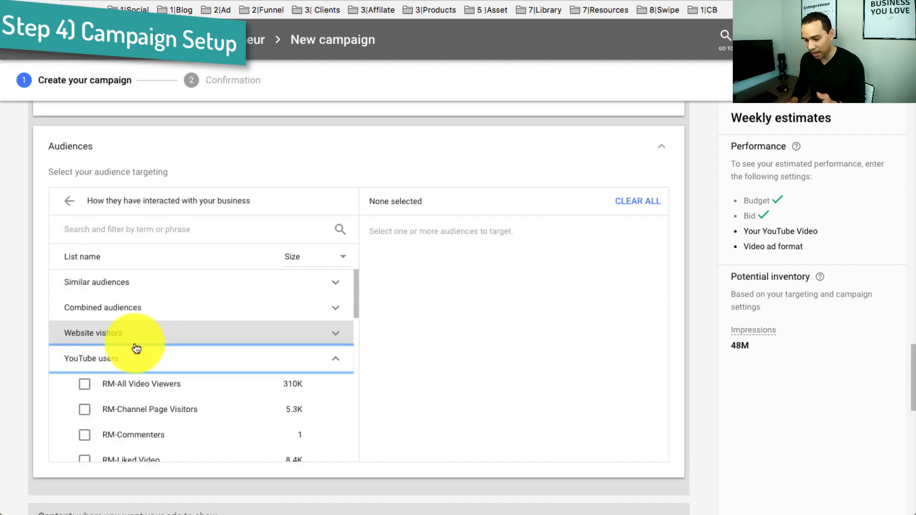
left_click(67, 203)
scroll(250, 272, "up", 2)
scroll(250, 271, "down", 3)
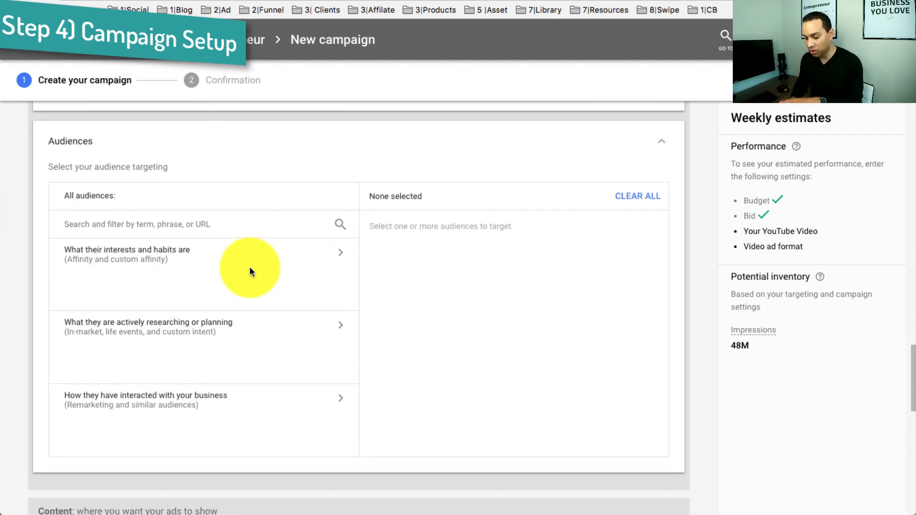
- Collapse the audience targeting, then open the ad group's placement targeting and review the available placement types
left_click(668, 137)
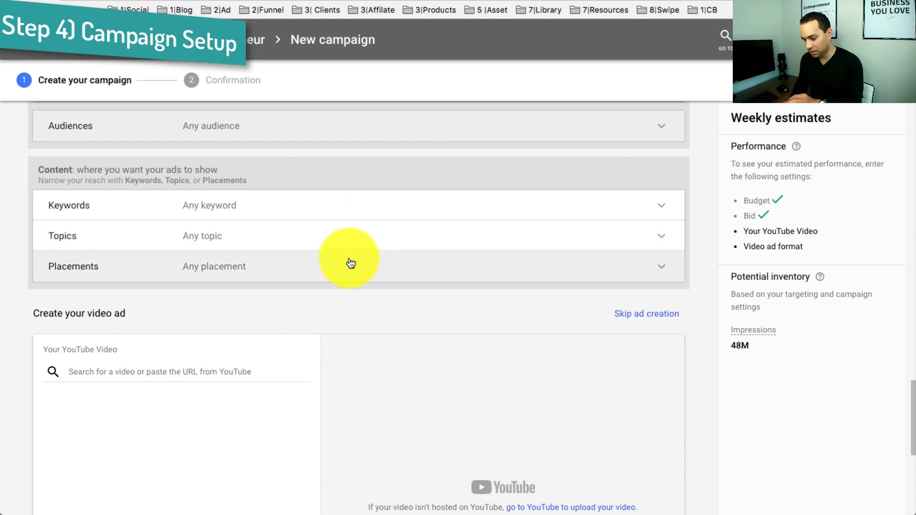
left_click(351, 262)
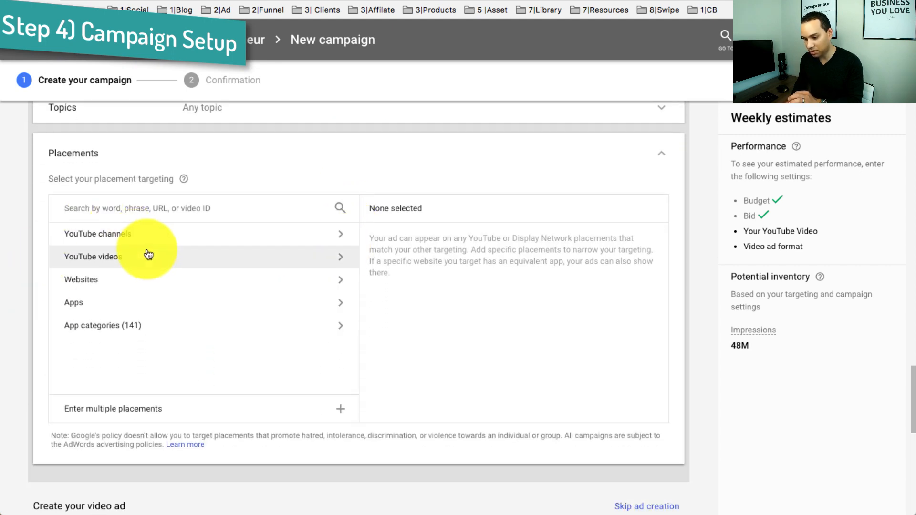
scroll(153, 248, "up", 3)
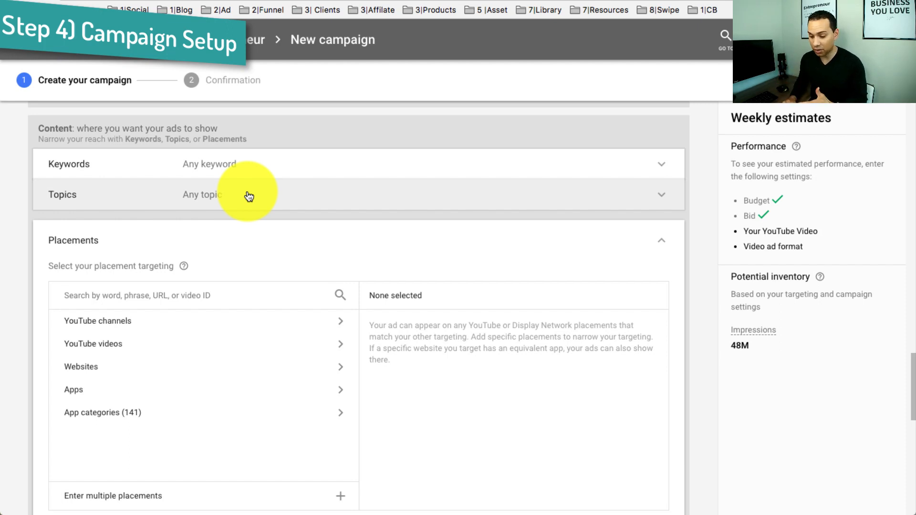
scroll(248, 196, "down", 3)
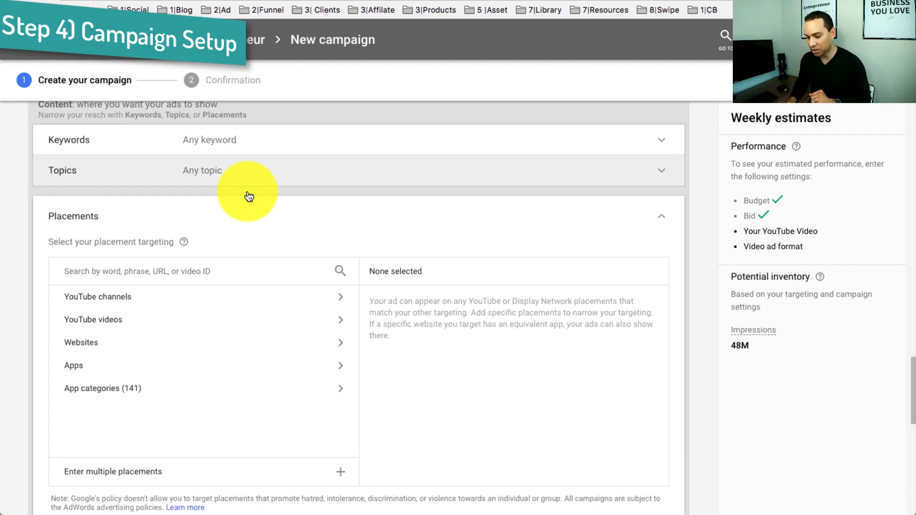
left_click(201, 227)
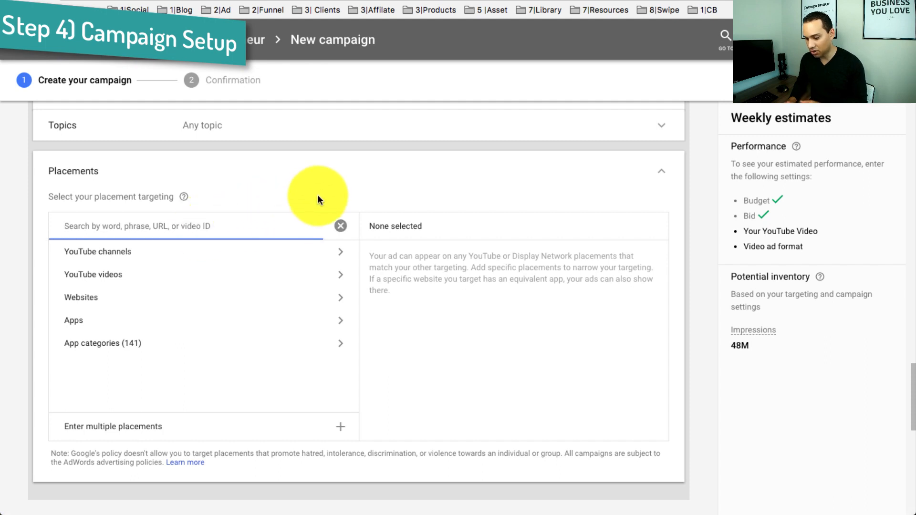
- Search the YouTube channel placements by the channel owner's full name and add the matching channel as a placement
scroll(317, 194, "down", 3)
left_click(180, 186)
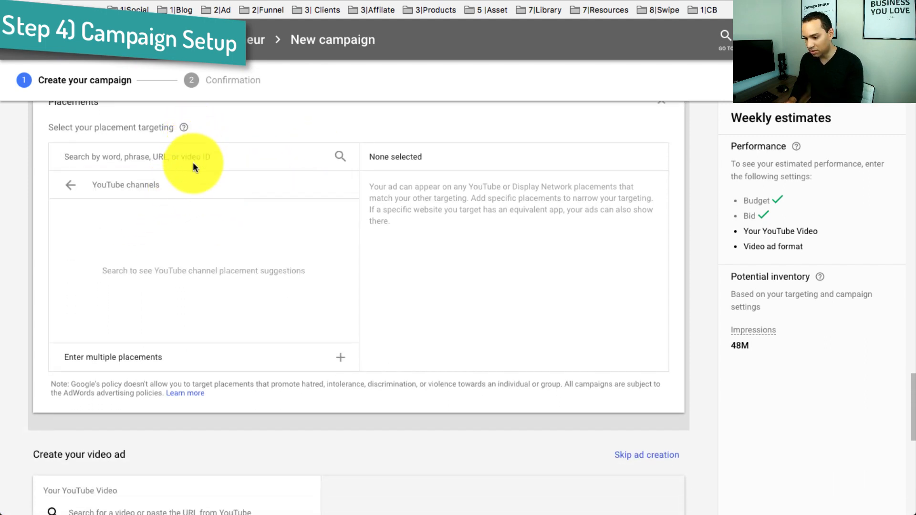
left_click(173, 155)
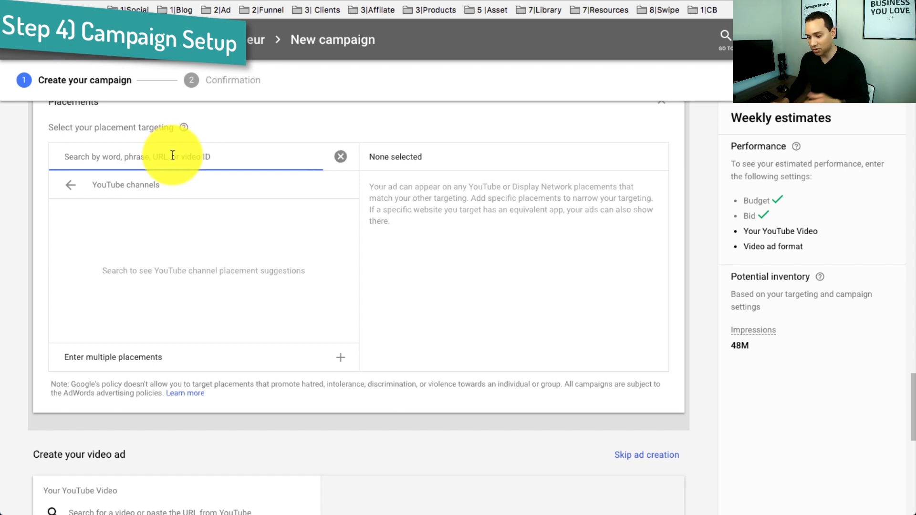
type("jason whaling")
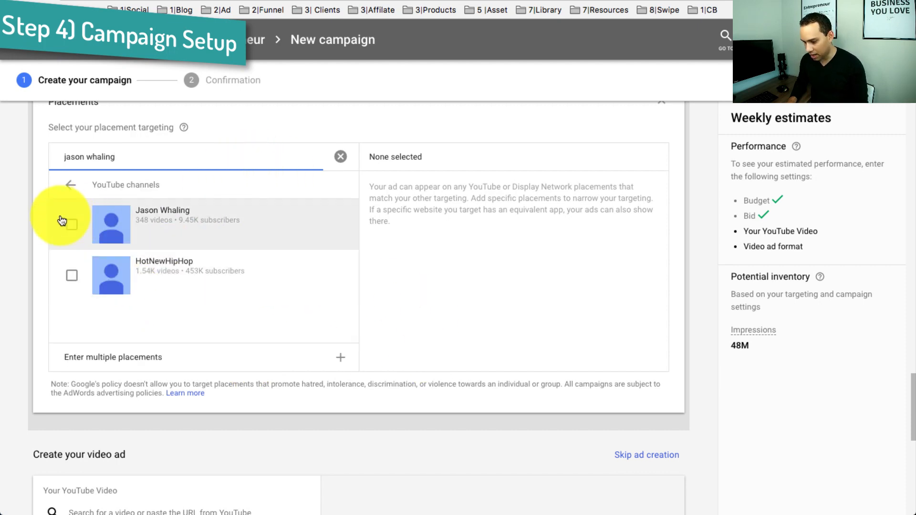
left_click(72, 225)
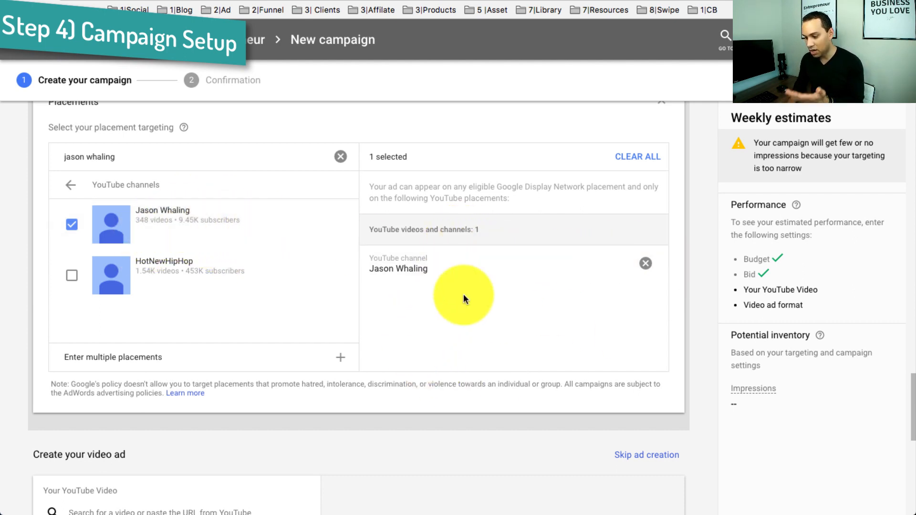
scroll(344, 379, "up", 1)
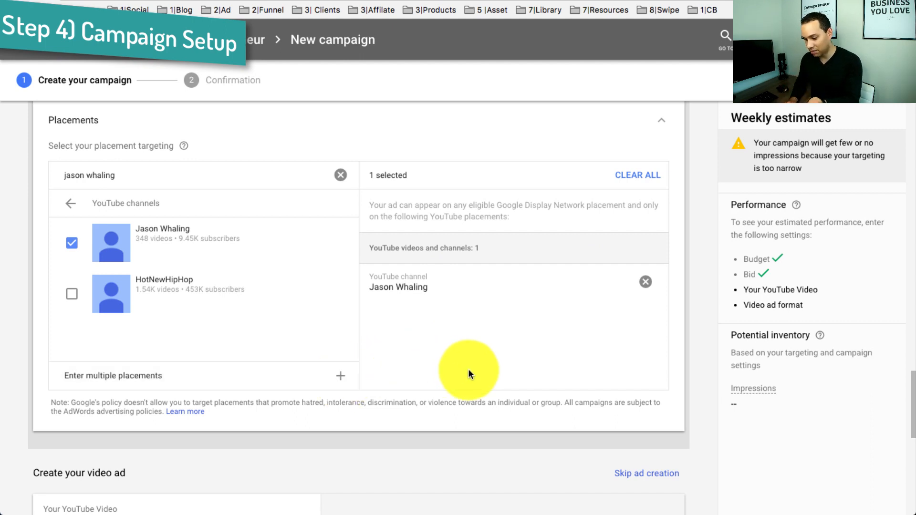
- Search for the creator's YouTube ads videos and select "Ultimate YouTube Ads Tutorial | Aspire 101" as the ad video
scroll(468, 370, "down", 6)
scroll(468, 368, "down", 1)
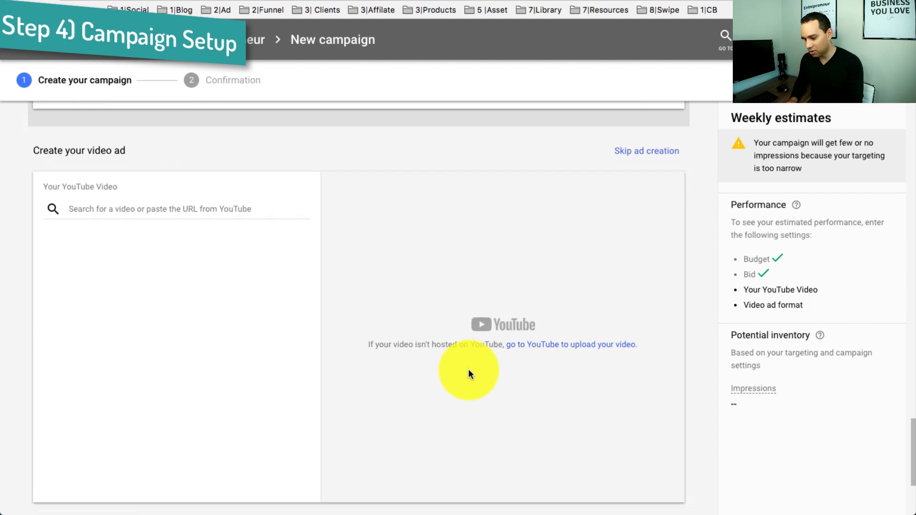
left_click(150, 175)
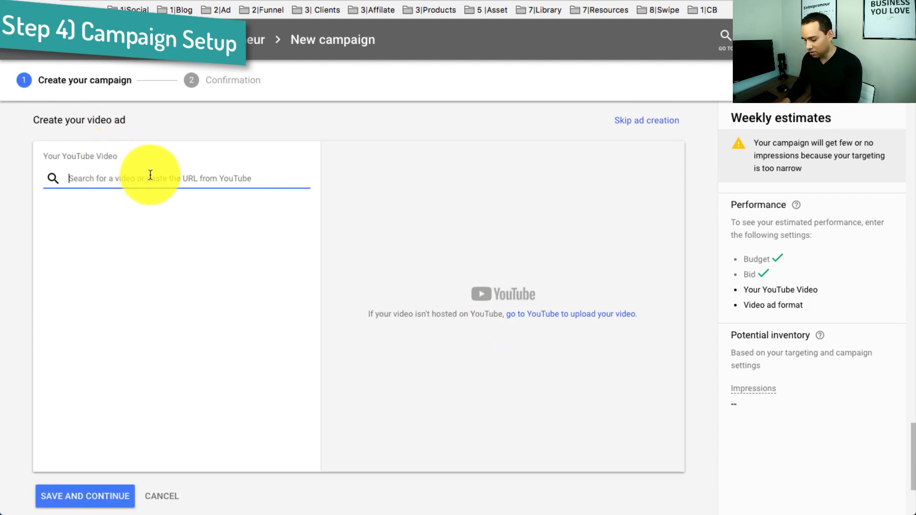
type("jason ")
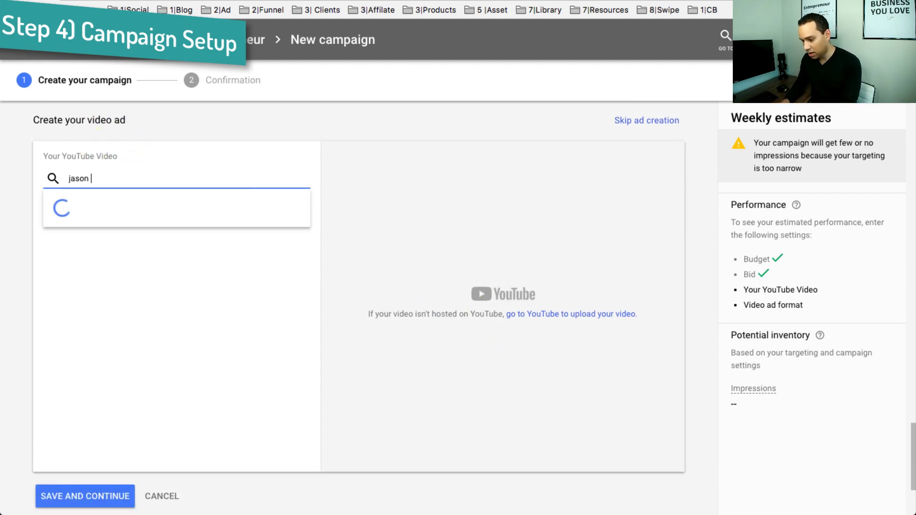
type("whaling youtube ads")
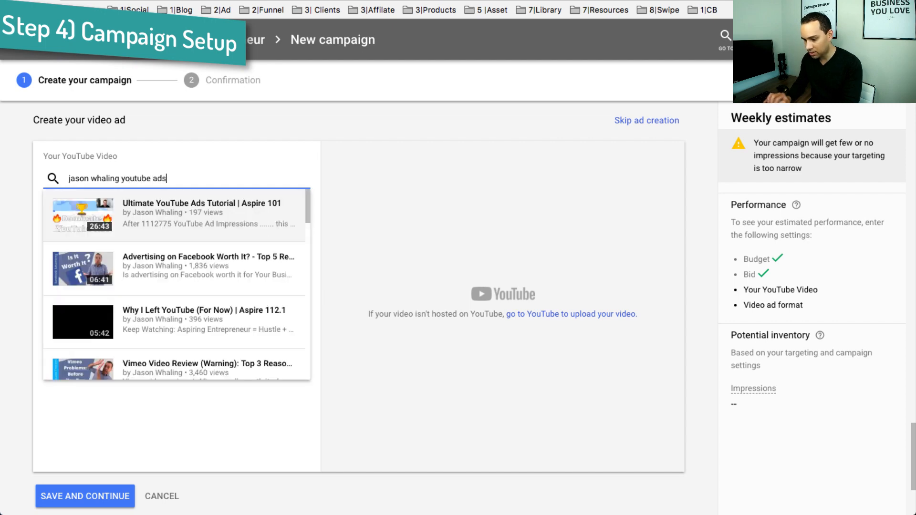
key("Return")
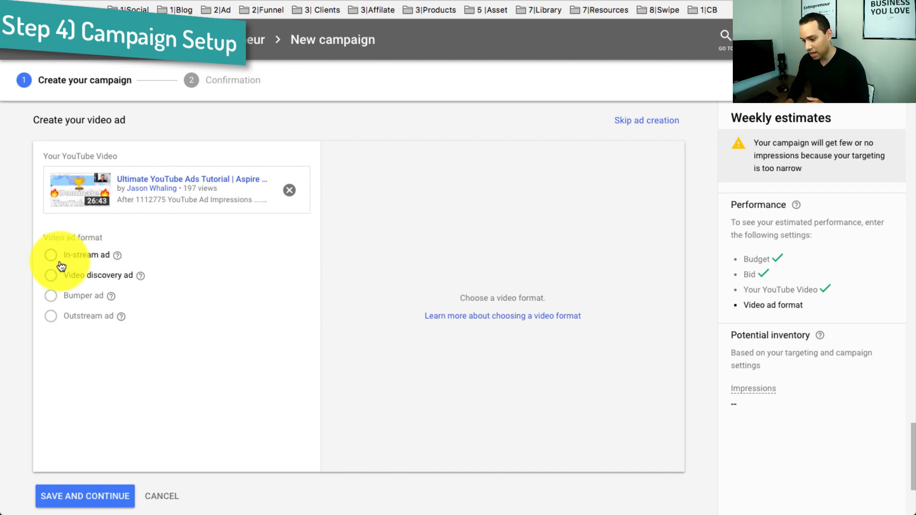
- Set the video ad format to In-stream ad and compare its mobile and desktop previews, ending on desktop
left_click(87, 257)
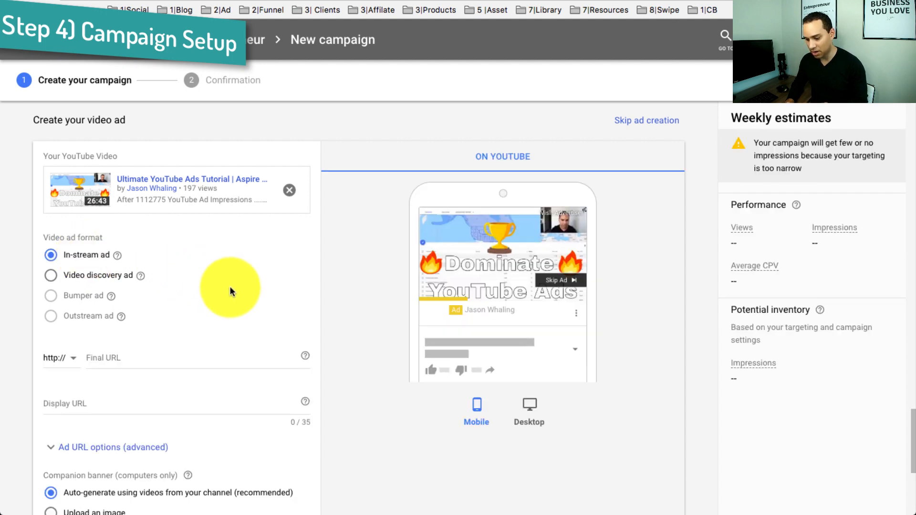
scroll(230, 287, "down", 3)
scroll(359, 265, "up", 3)
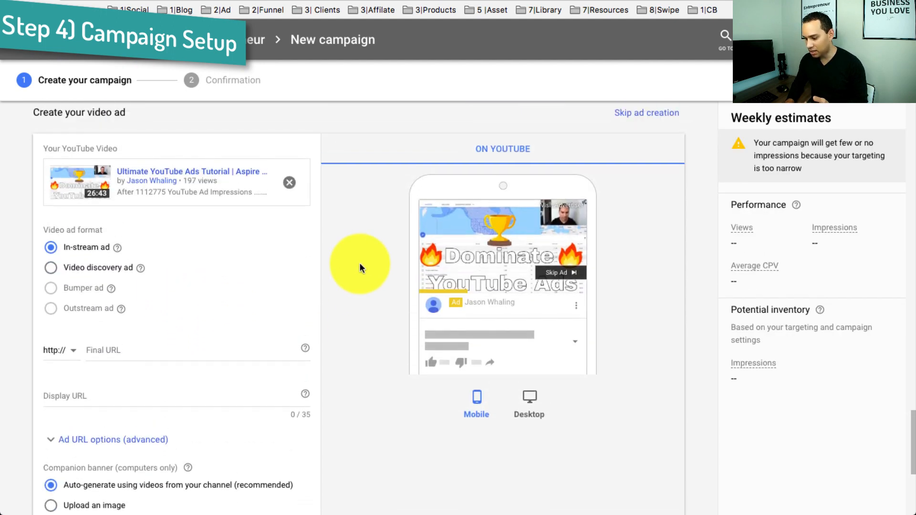
left_click(531, 408)
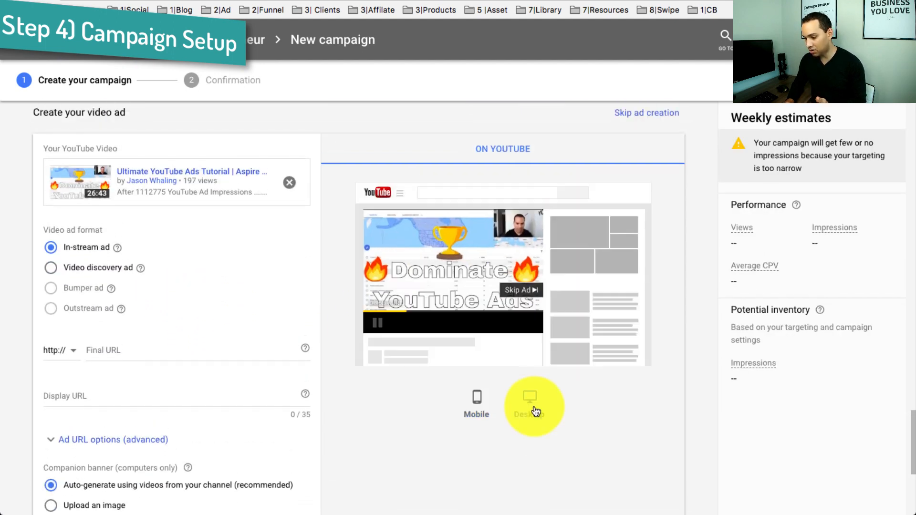
left_click(477, 410)
left_click(528, 404)
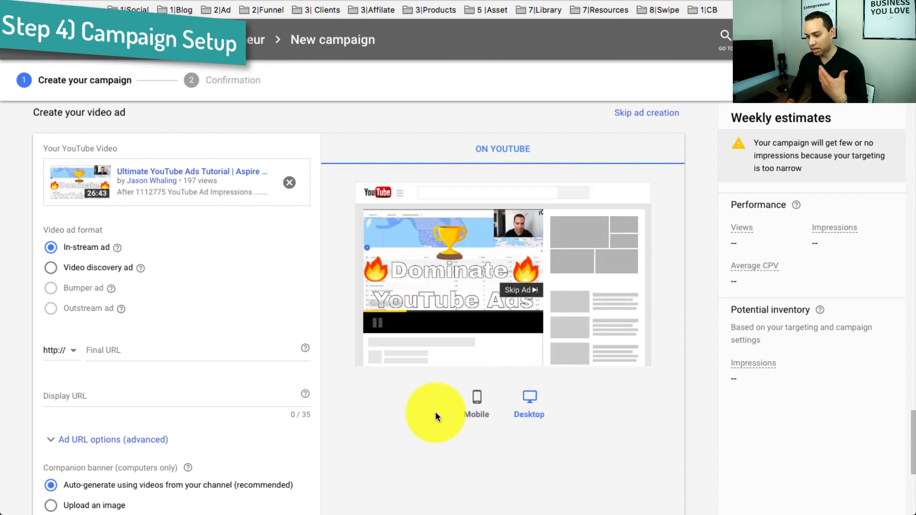
- Enter jw.com as the ad's final URL and replace the display URL with the creator's full-name .com domain
scroll(327, 382, "down", 3)
scroll(327, 380, "down", 1)
scroll(327, 380, "up", 1)
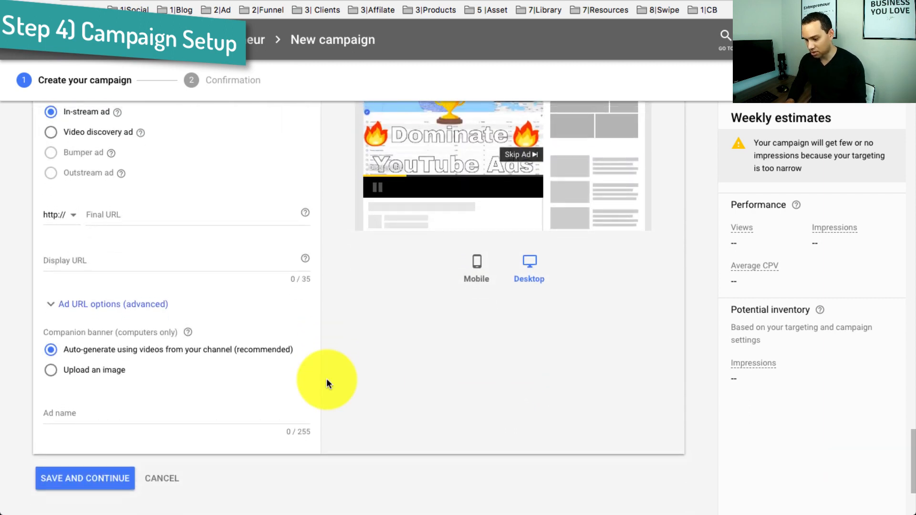
left_click(141, 249)
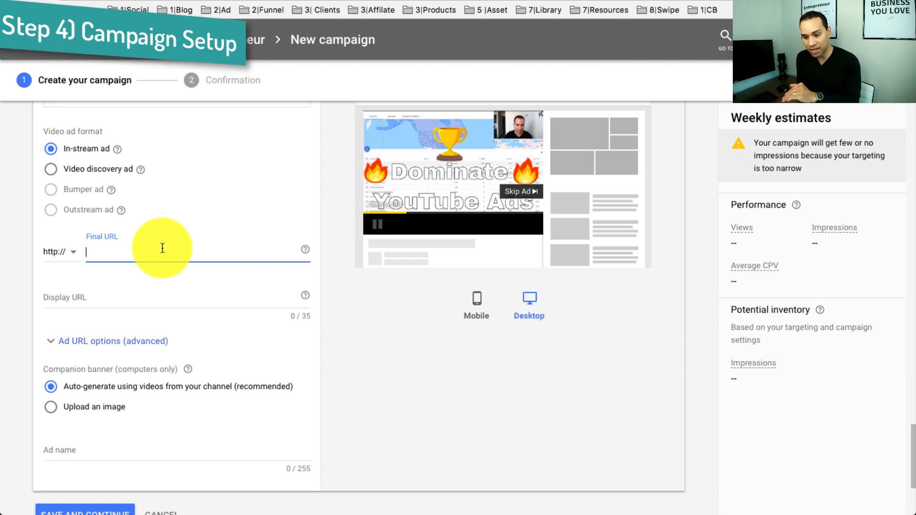
type("j")
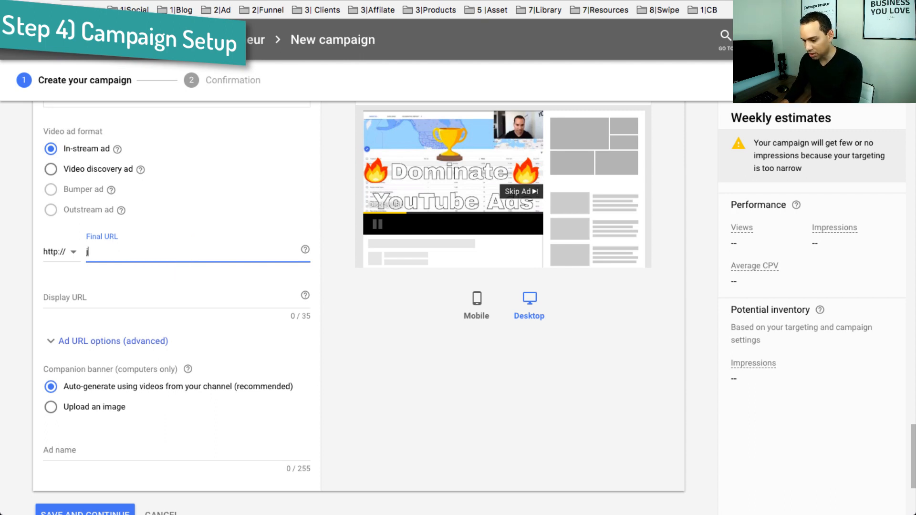
type("w.com")
key("Tab")
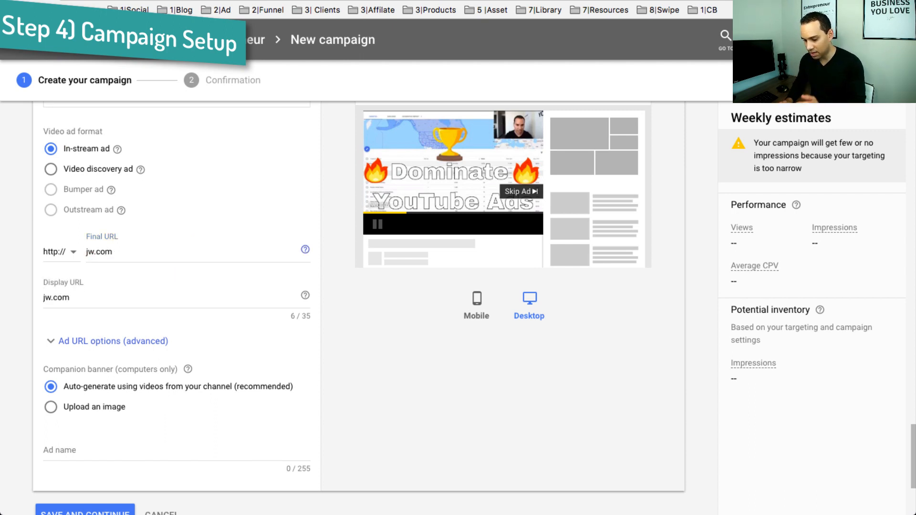
left_click_drag(95, 298, 38, 299)
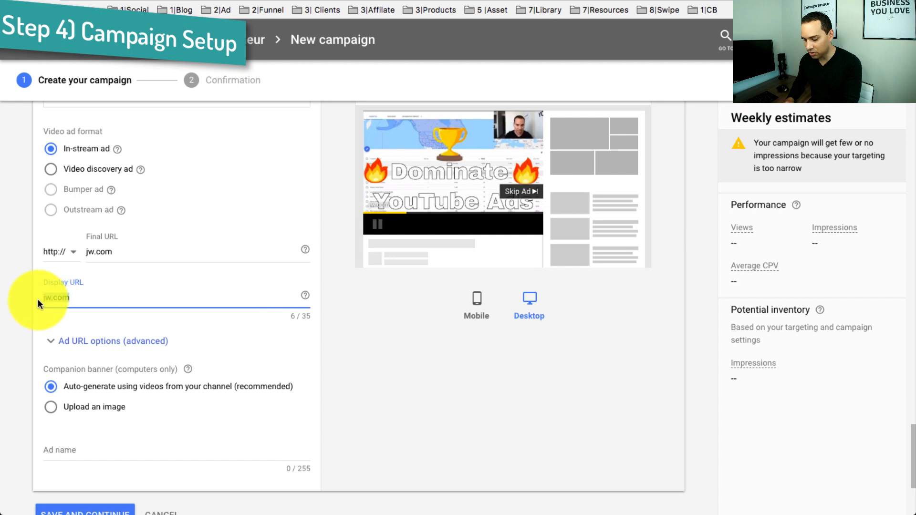
type("JasonWhaling.com")
- Extend the final URL to jw.com/landing/campaign1-456=Utm
left_click(127, 248)
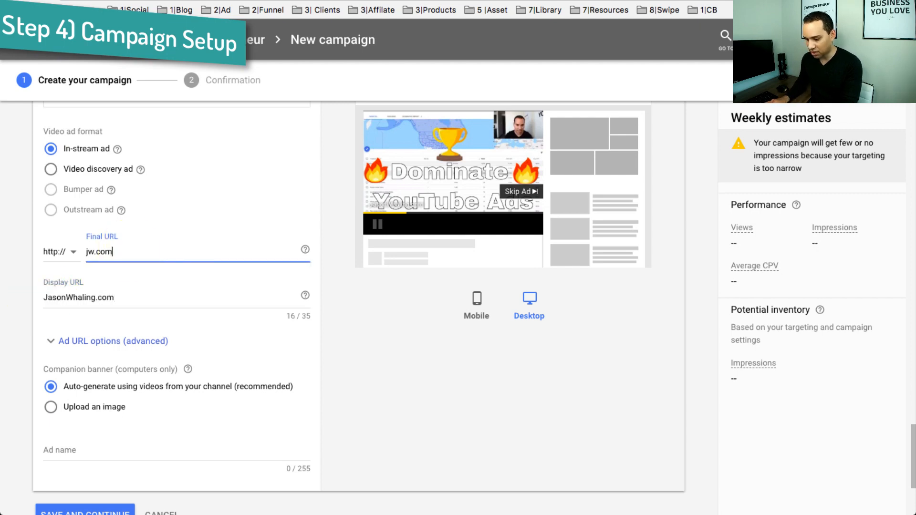
type("/landing")
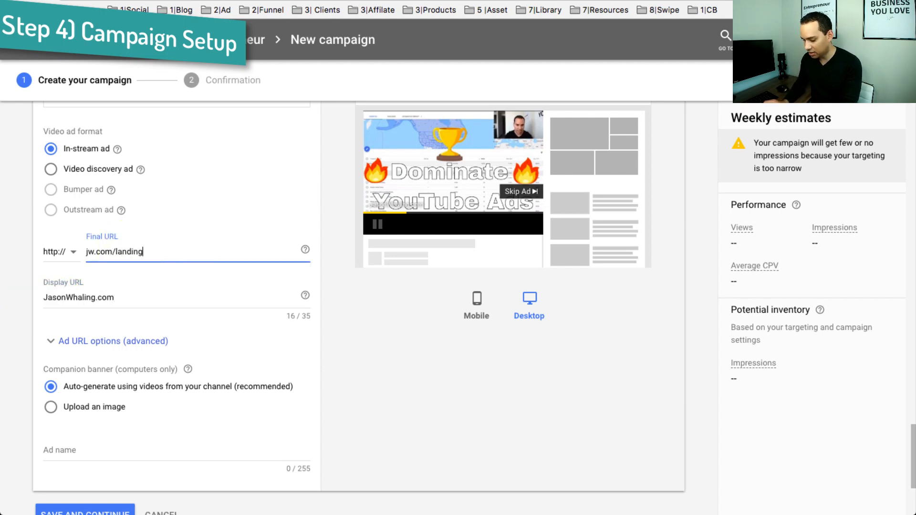
type("/campaign")
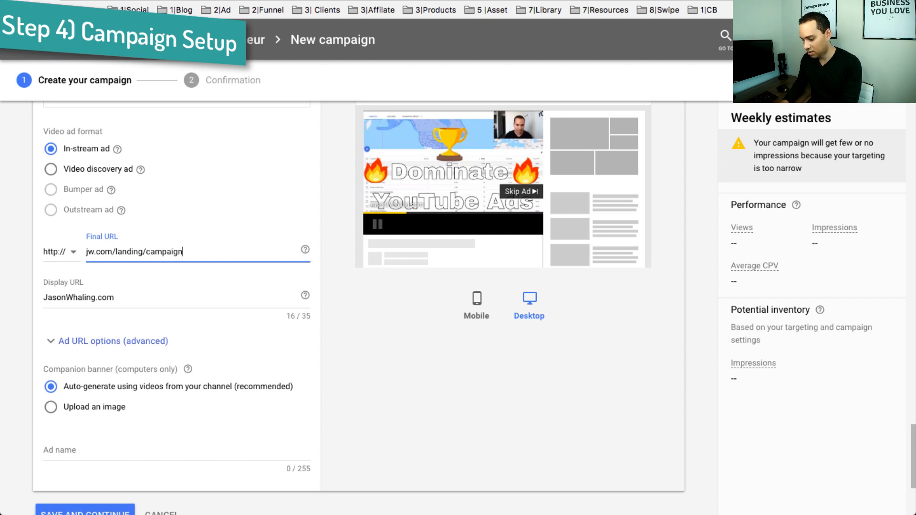
type("1-456")
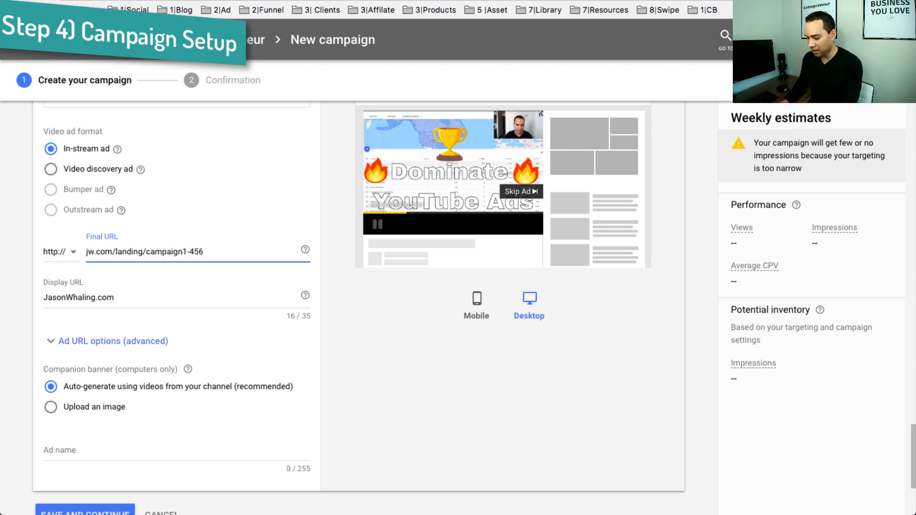
type("=Utm")
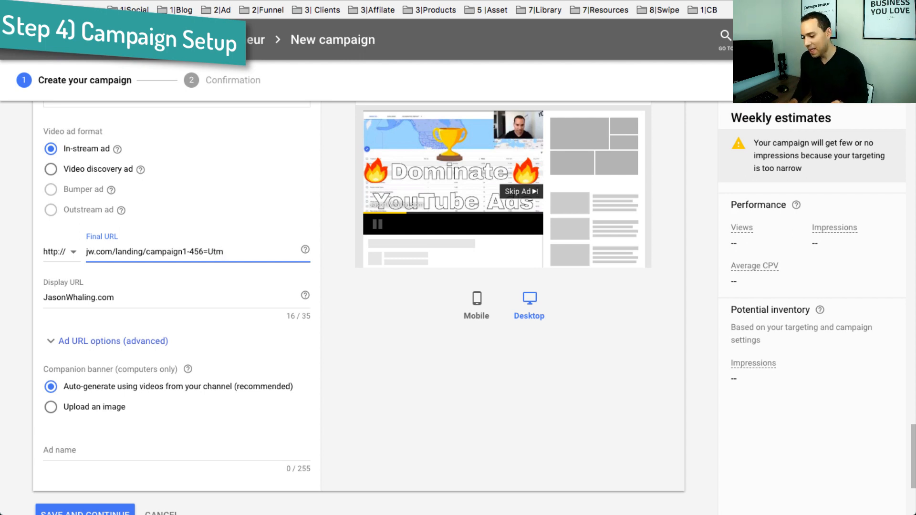
left_click(131, 247)
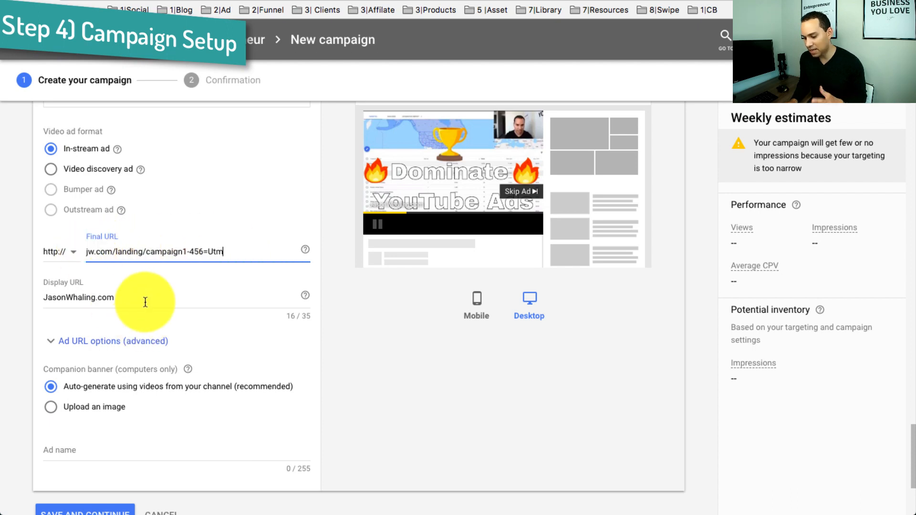
- Keep the companion banner auto-generated from the channel's videos and save the campaign
scroll(230, 337, "down", 2)
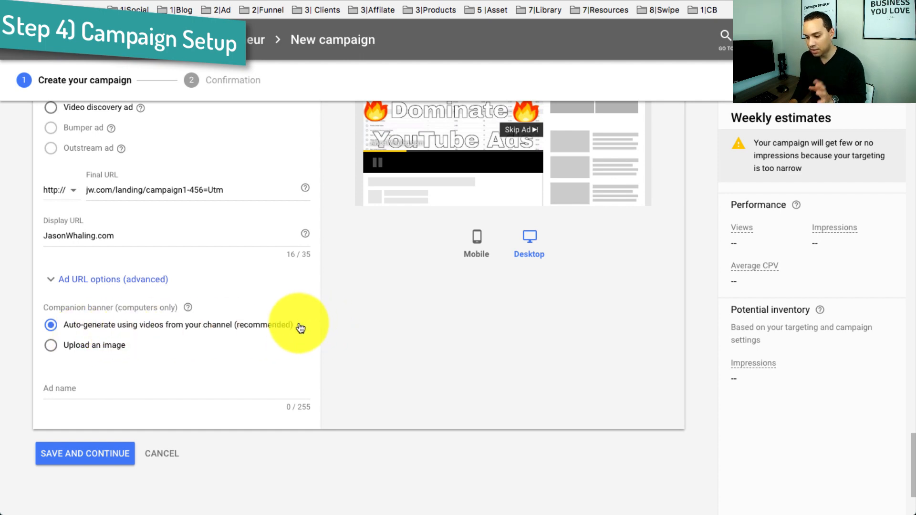
left_click_drag(298, 328, 67, 333)
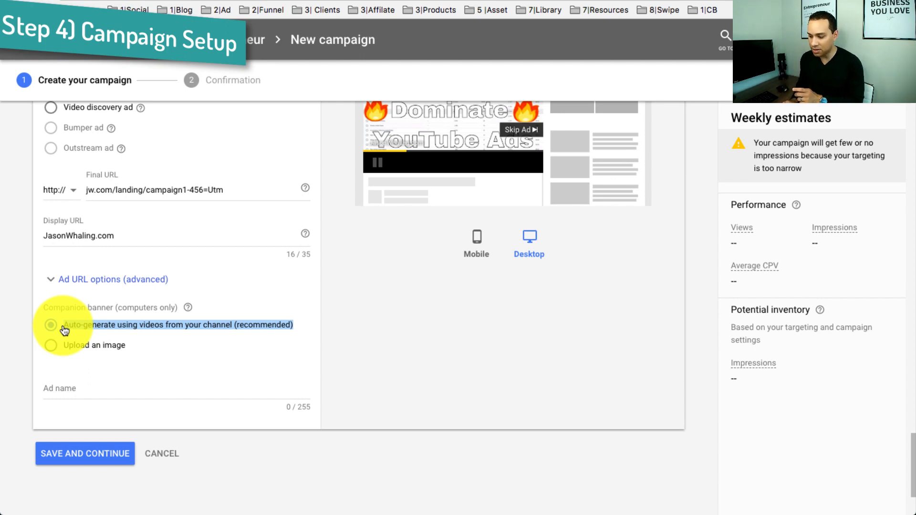
scroll(65, 329, "up", 3)
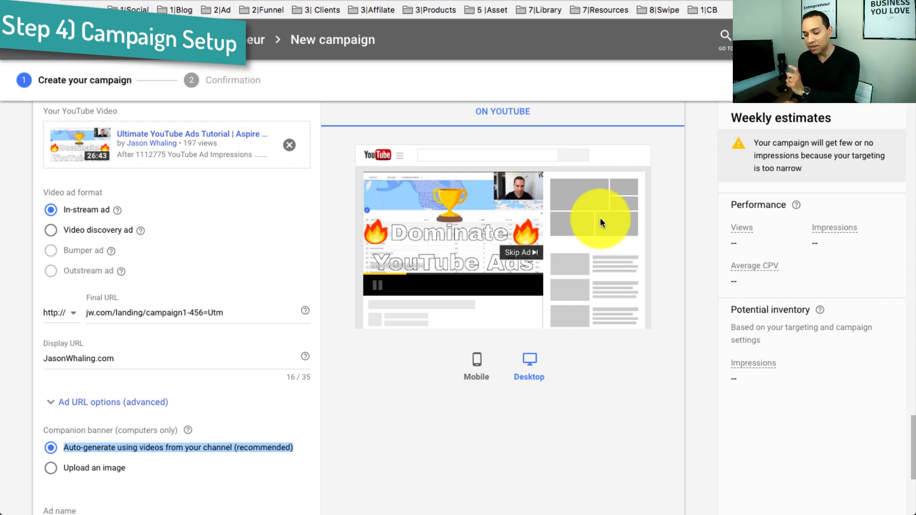
scroll(600, 217, "down", 4)
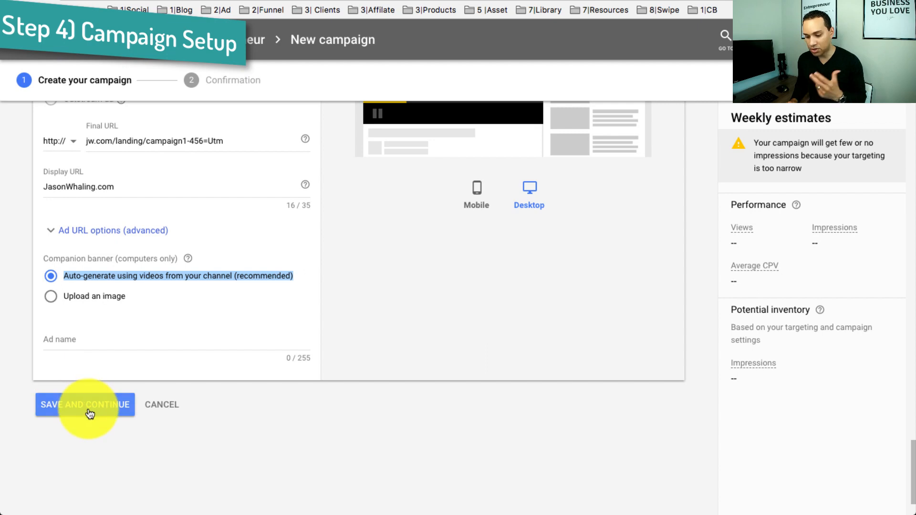
left_click(90, 413)
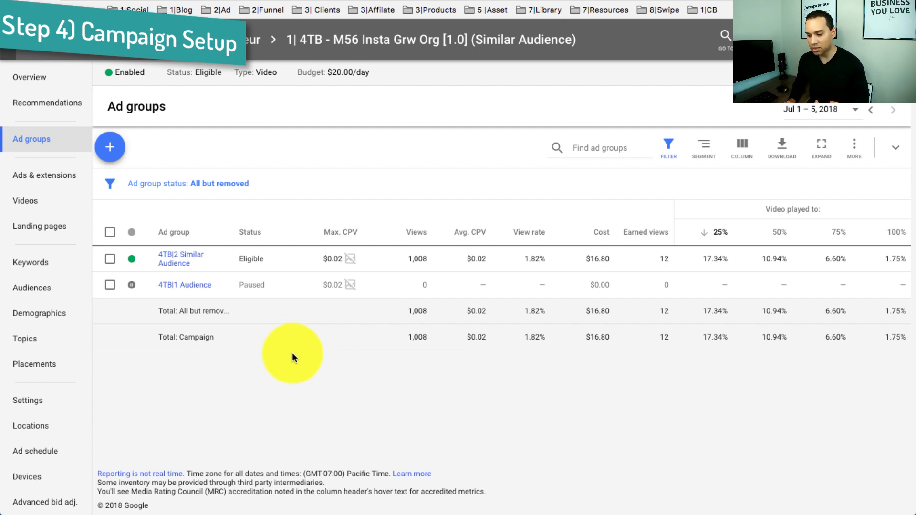
- Start a new ad group named "YTM|YTAD1 - Channel 2" and enter its maximum CPV bid
left_click(110, 148)
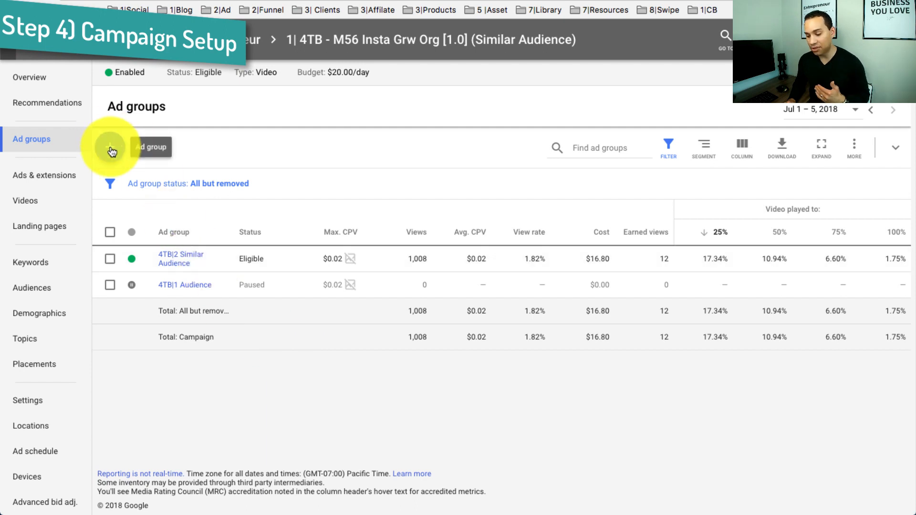
left_click(110, 149)
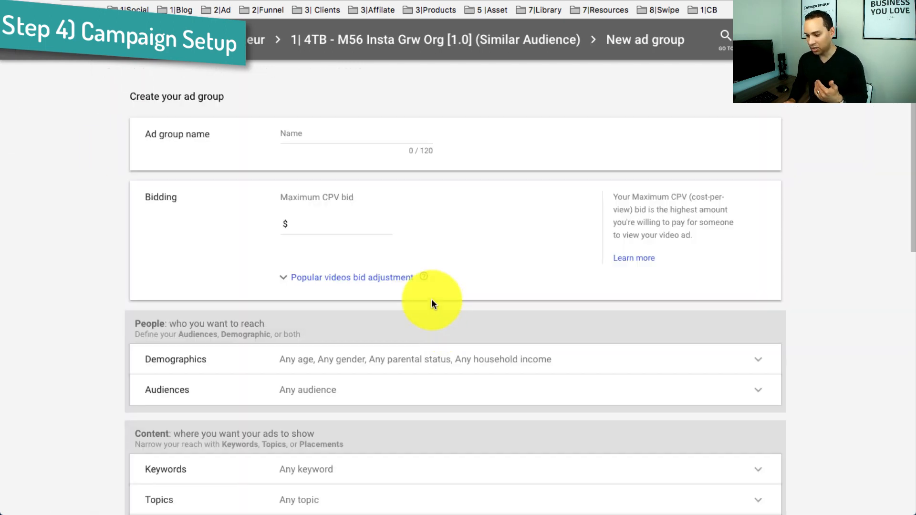
left_click(302, 132)
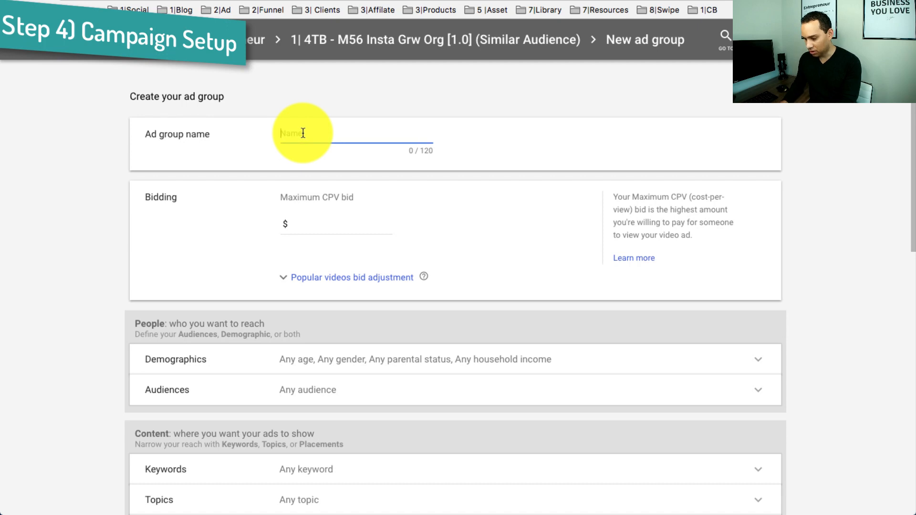
type("YTM|YTAD1 - Channel 2")
left_click(353, 224)
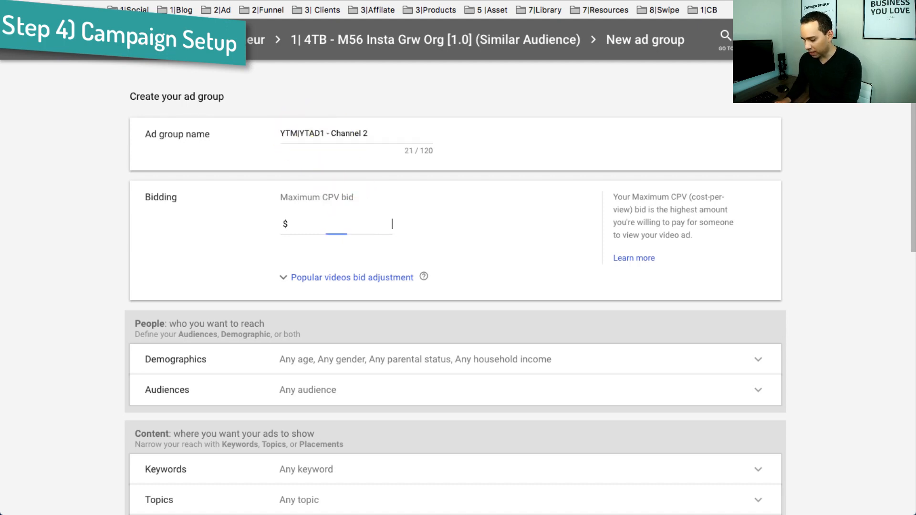
type("0.00")
- Search the YouTube channel placements for "cnn" and add the CNN channel as the ad group's placement
scroll(516, 242, "down", 6)
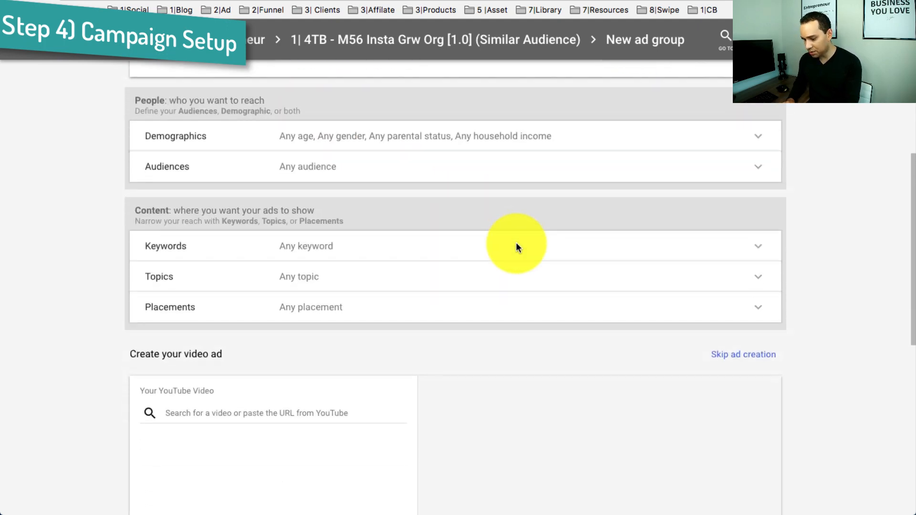
left_click(266, 268)
scroll(266, 259, "down", 3)
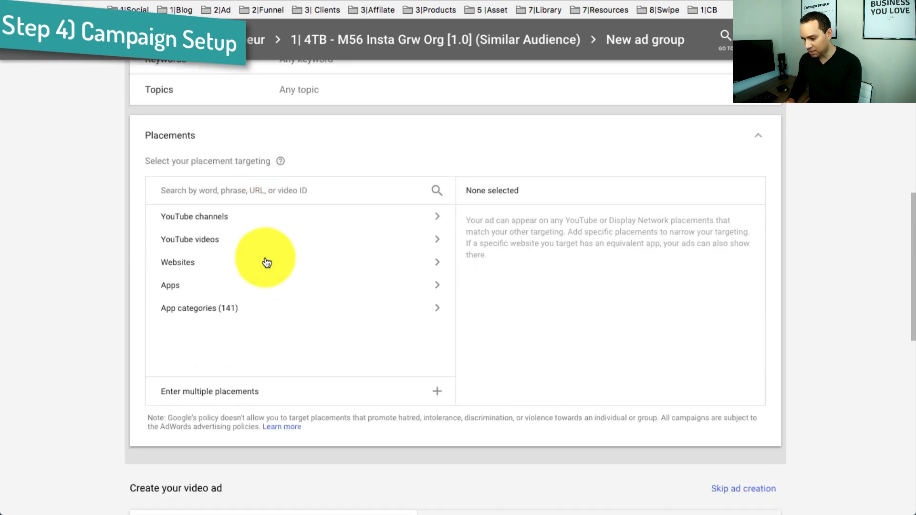
left_click(225, 215)
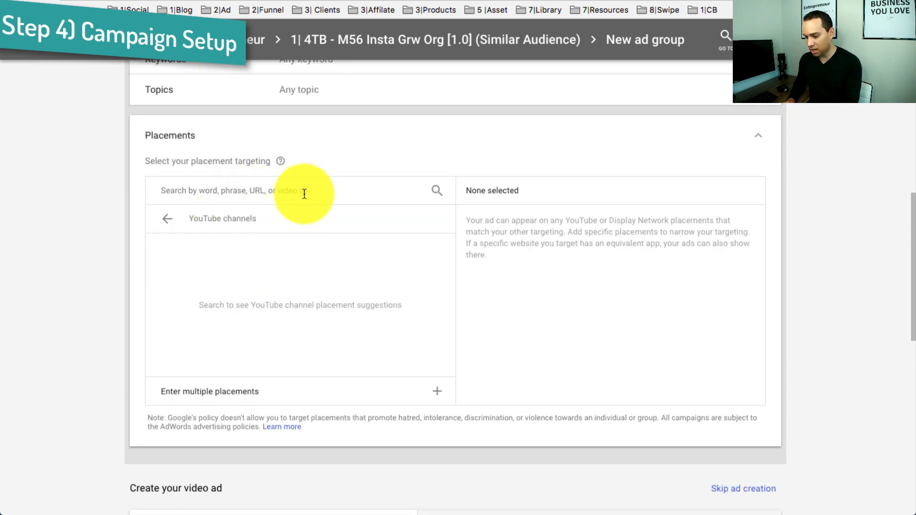
left_click(304, 194)
type("cnn")
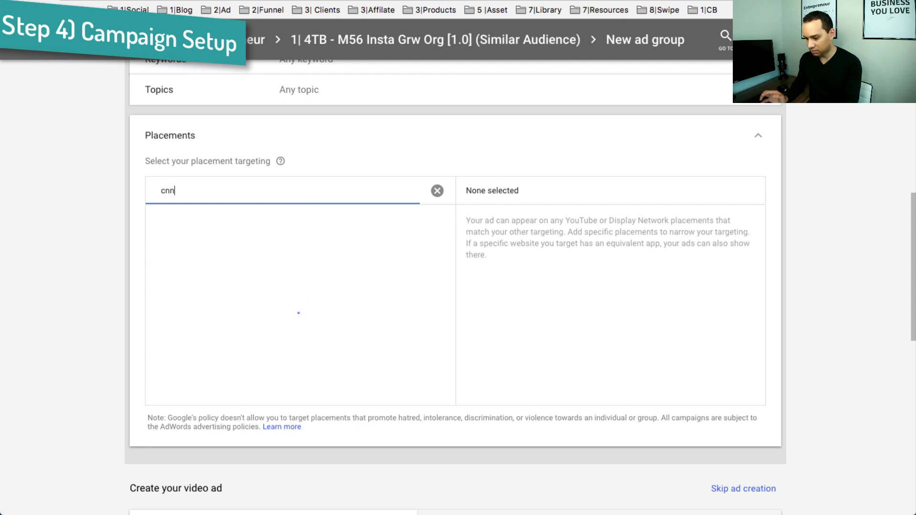
left_click(311, 246)
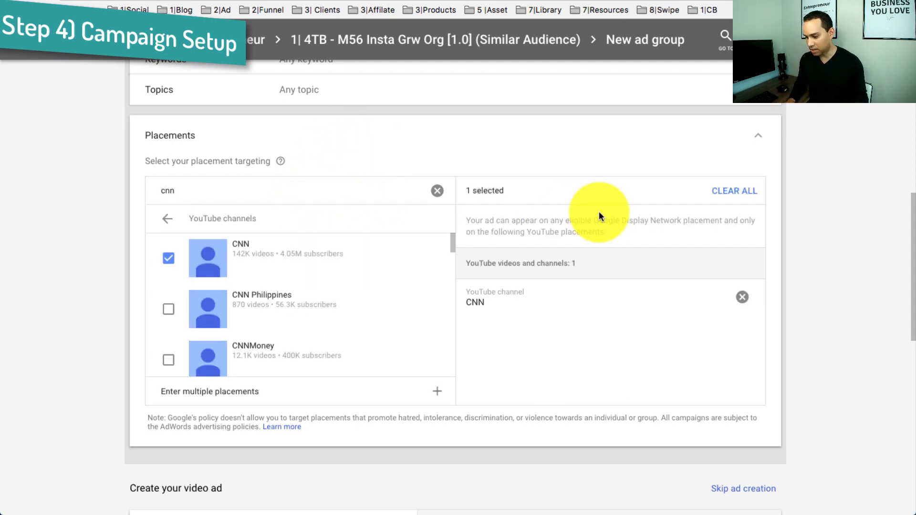
- Choose the creator's "Ultimate YouTube Ads Tutorial" video for the ad and set its format to In-stream ad
scroll(516, 306, "down", 5)
scroll(515, 306, "down", 4)
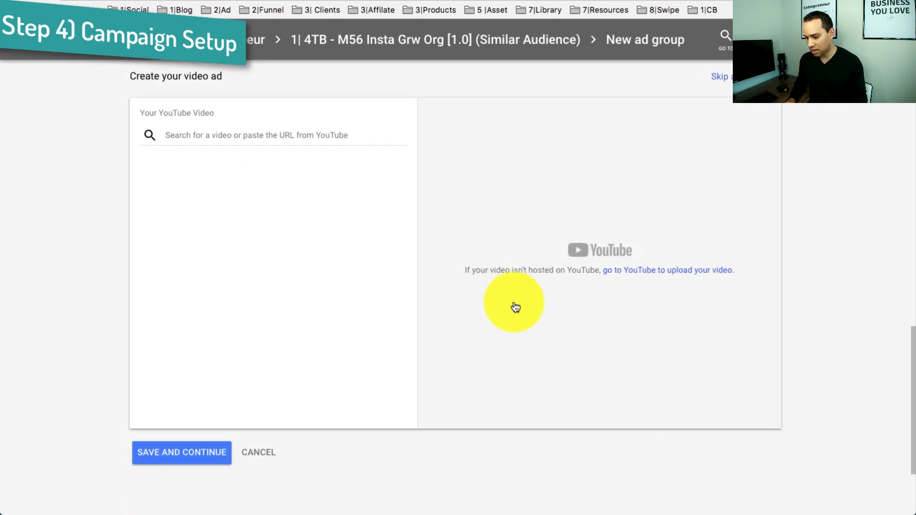
left_click(222, 126)
type("yout")
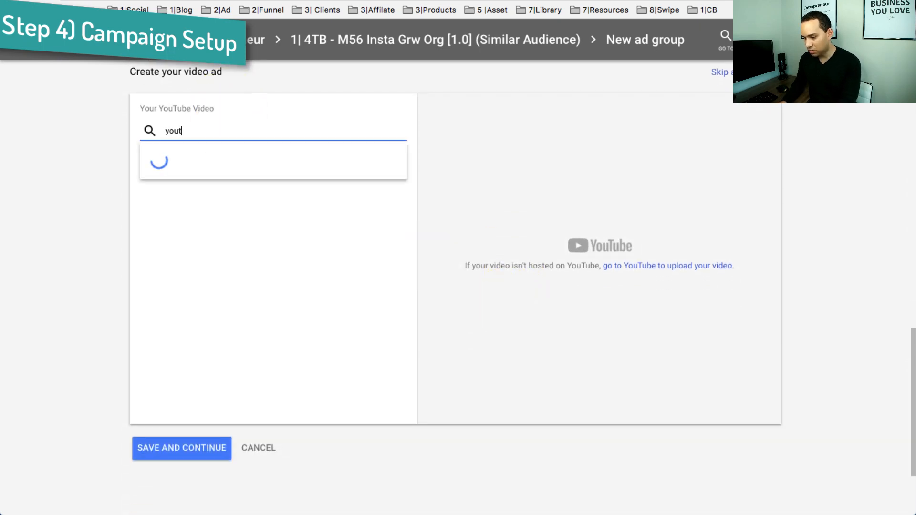
type("ube ads jason whaling")
left_click(334, 172)
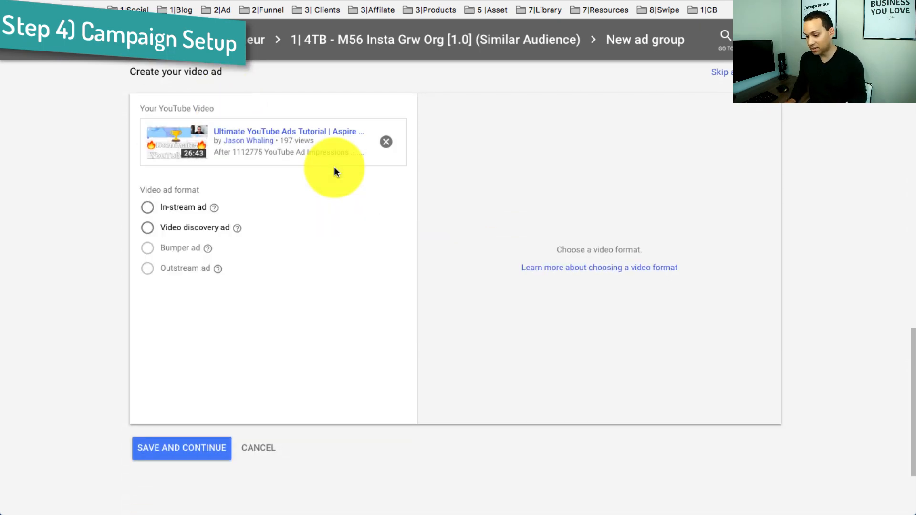
left_click(179, 207)
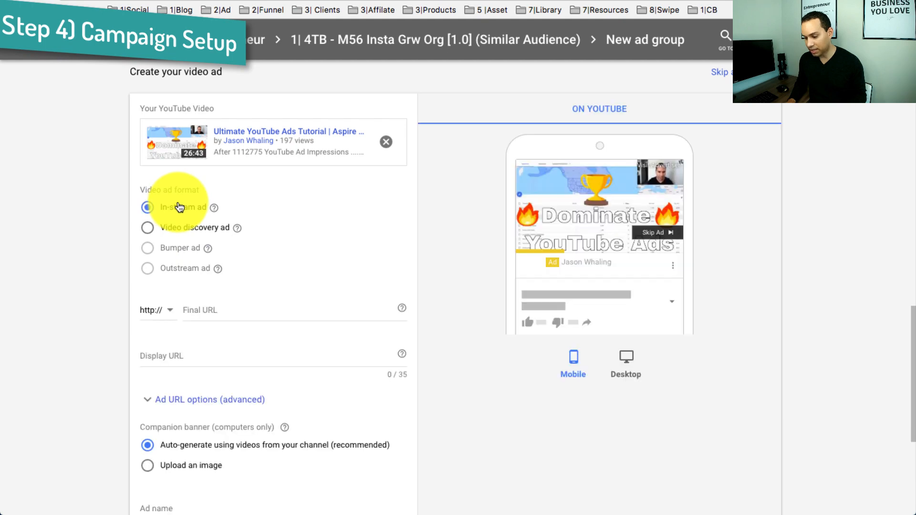
- Enter Jw.com/ as the ad's final URL, then cancel and discard the new ad group
left_click(238, 308)
scroll(237, 312, "down", 1)
type("J")
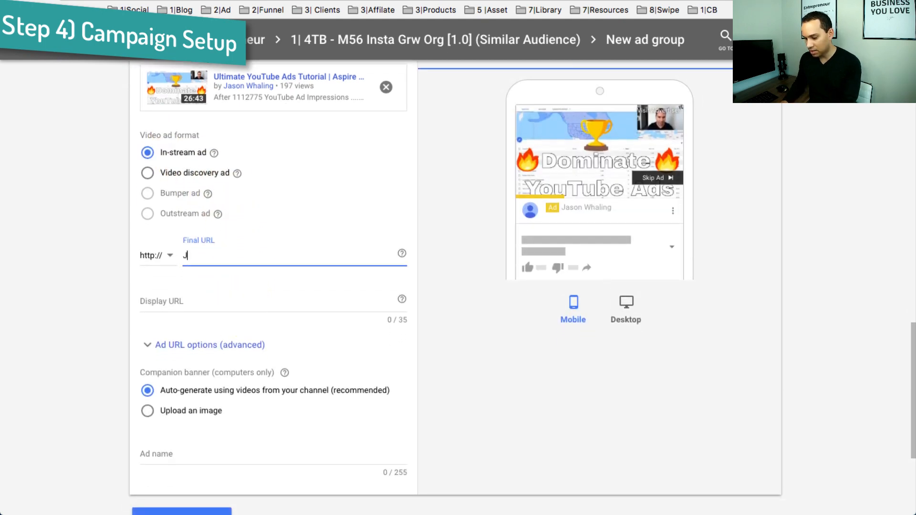
type("w.com/")
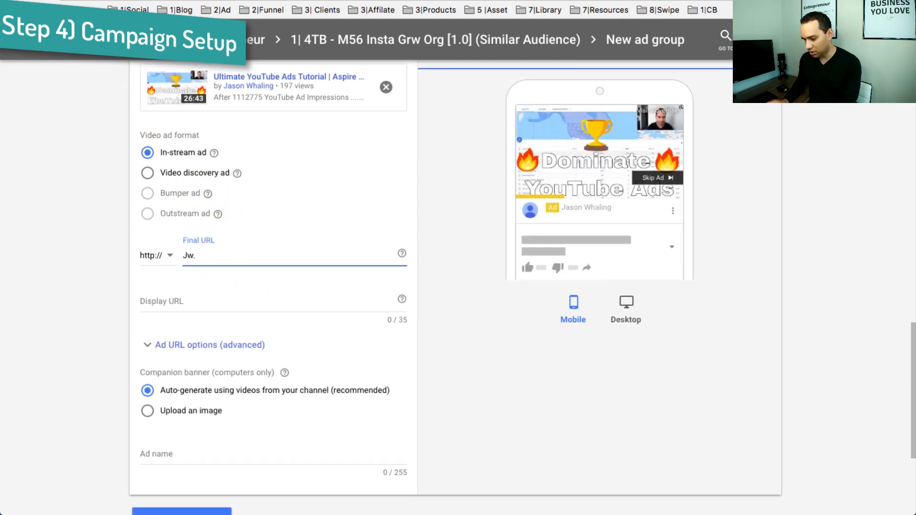
key("Tab")
scroll(409, 266, "down", 4)
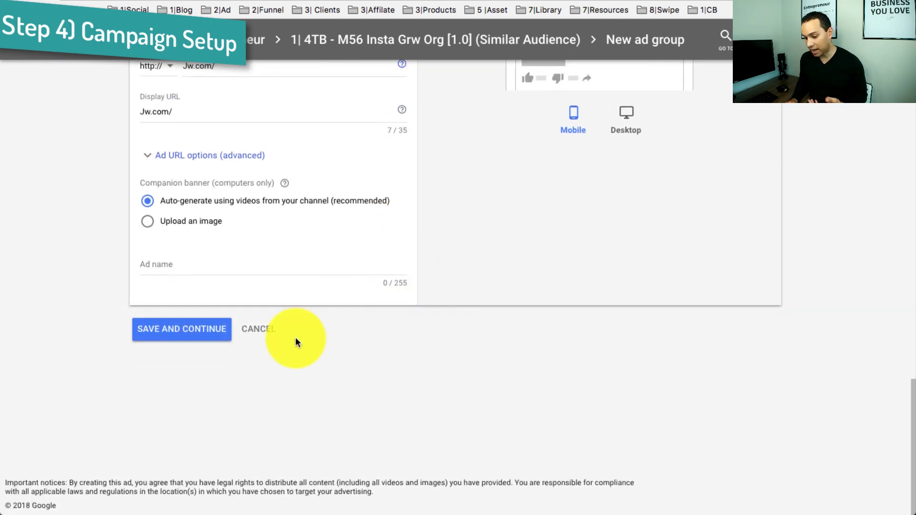
left_click(260, 327)
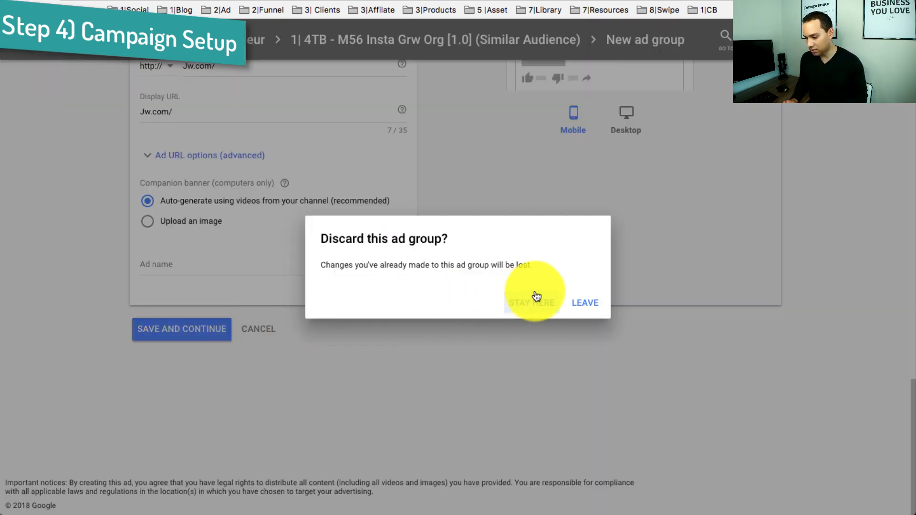
left_click(579, 306)
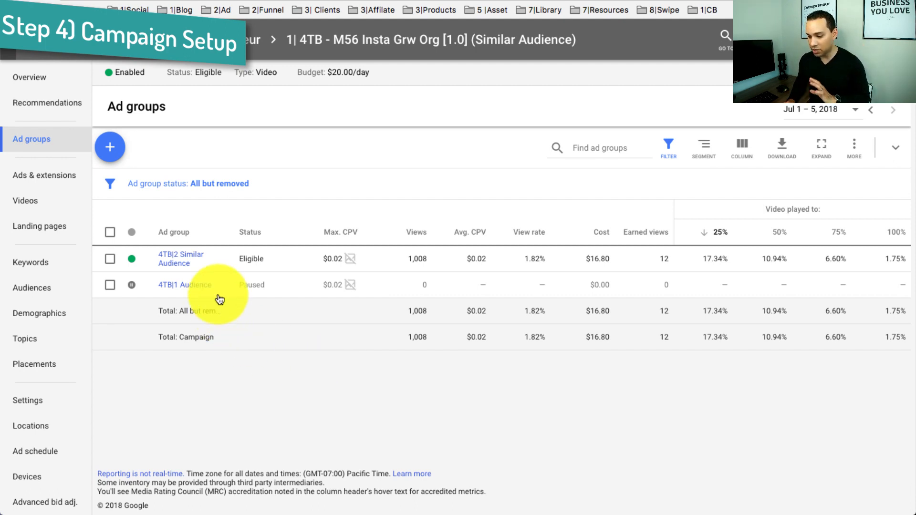
- Open the 4TB|2 Similar Audience ad group, search for "google ads tutorial" videos in a new ad, and cancel that ad
left_click(180, 265)
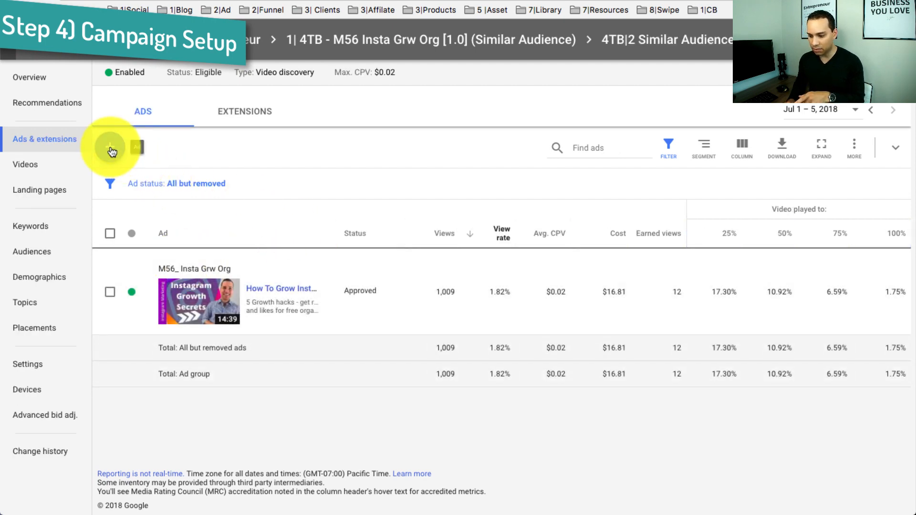
left_click(110, 146)
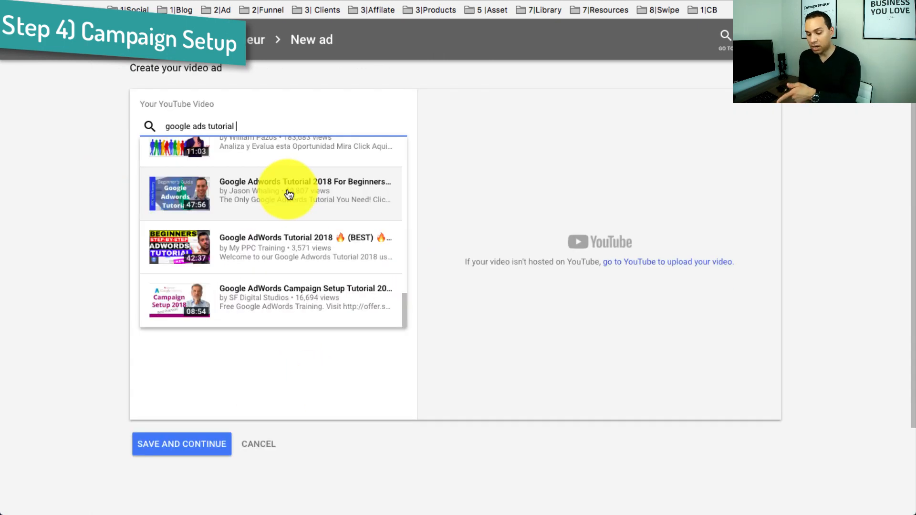
left_click(256, 437)
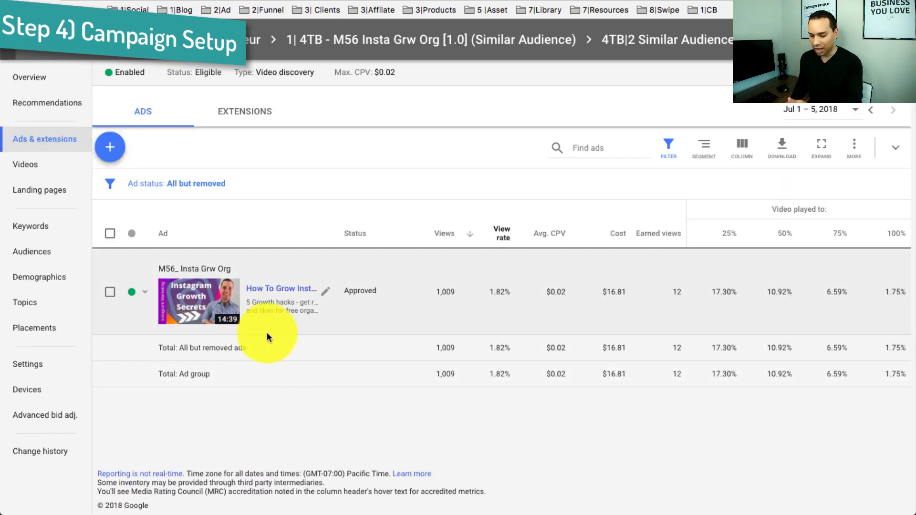